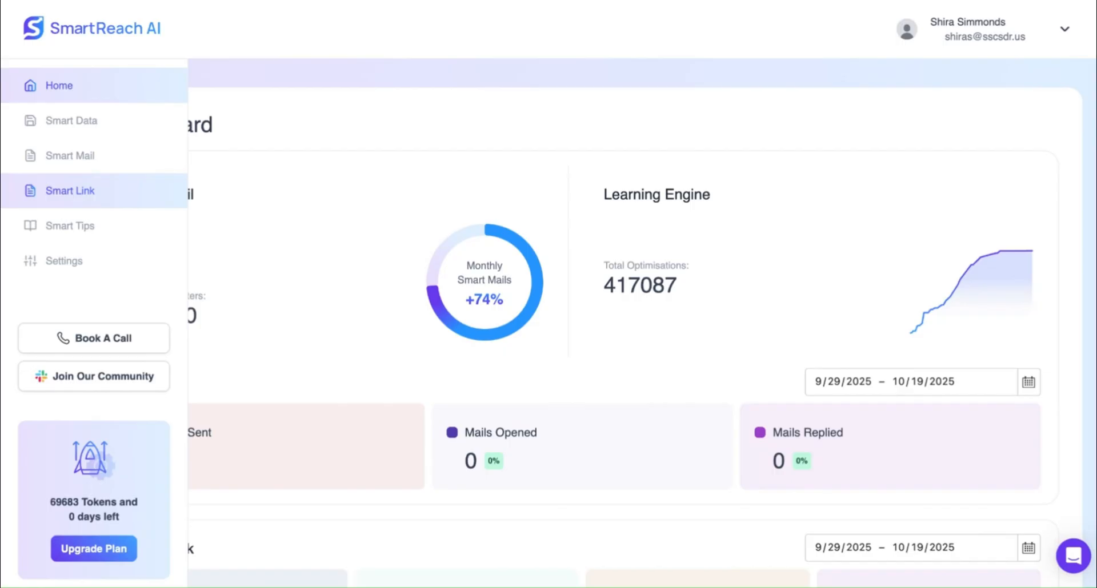
# Open Smart Data and switch the search filters from people to companies.
pyautogui.click(81, 132)
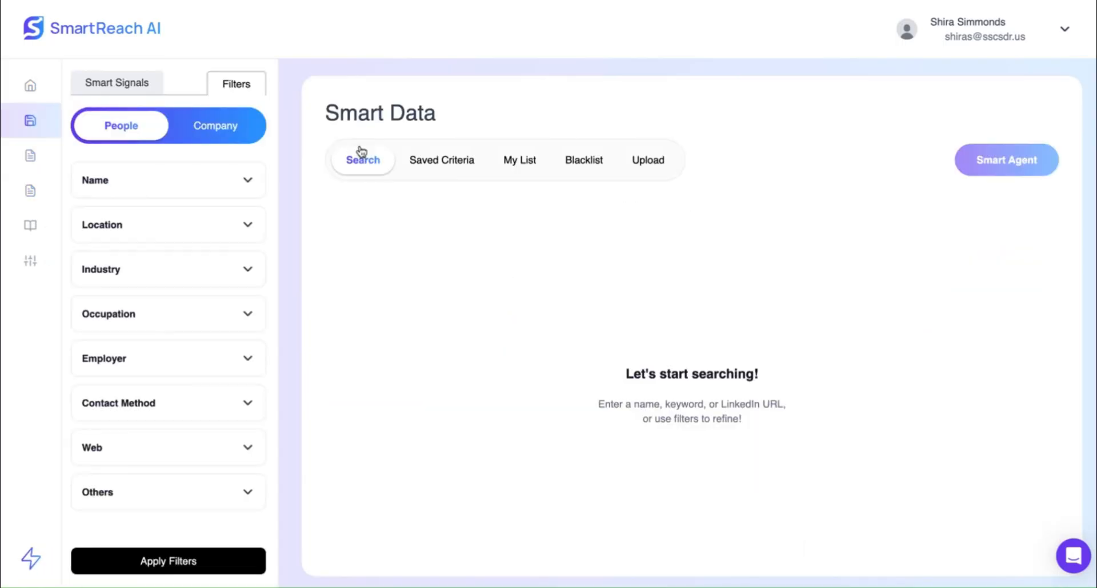
pyautogui.click(231, 136)
pyautogui.click(581, 329)
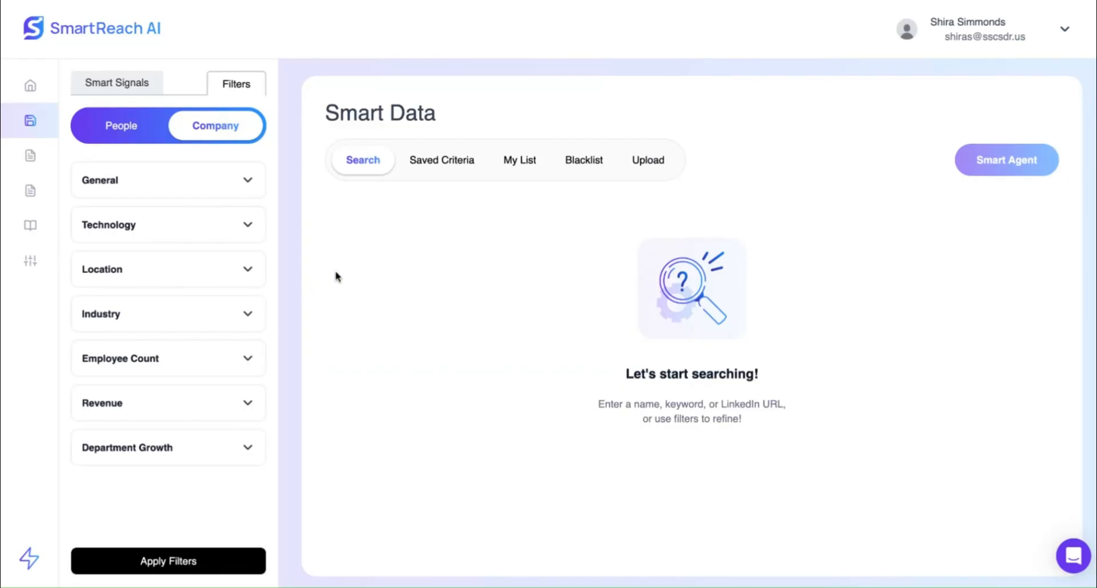
# Examine the Company Name and Domain filters in the General group.
pyautogui.click(249, 188)
pyautogui.click(200, 228)
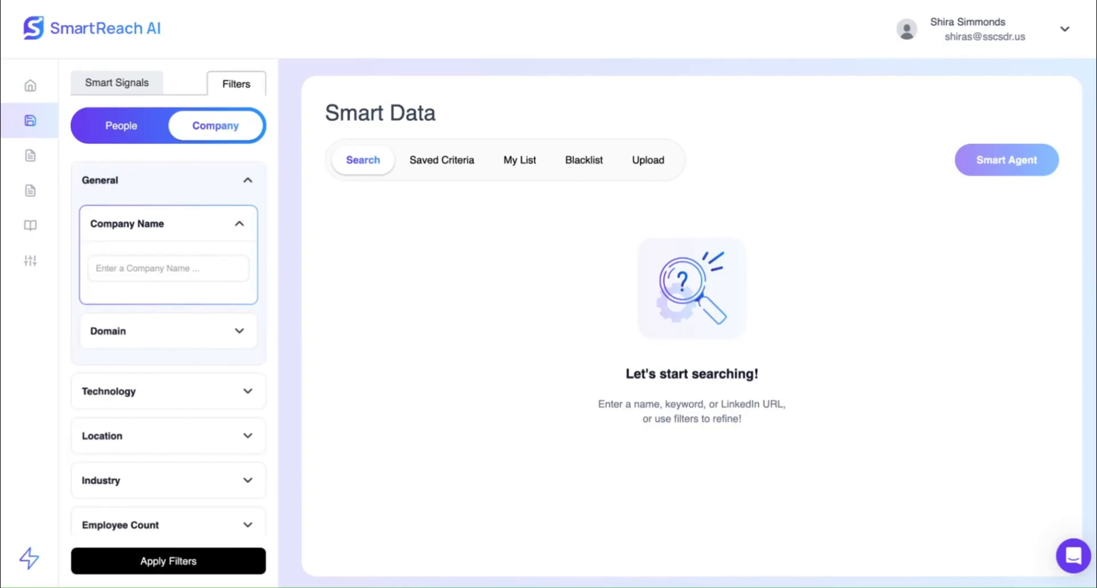
pyautogui.click(176, 330)
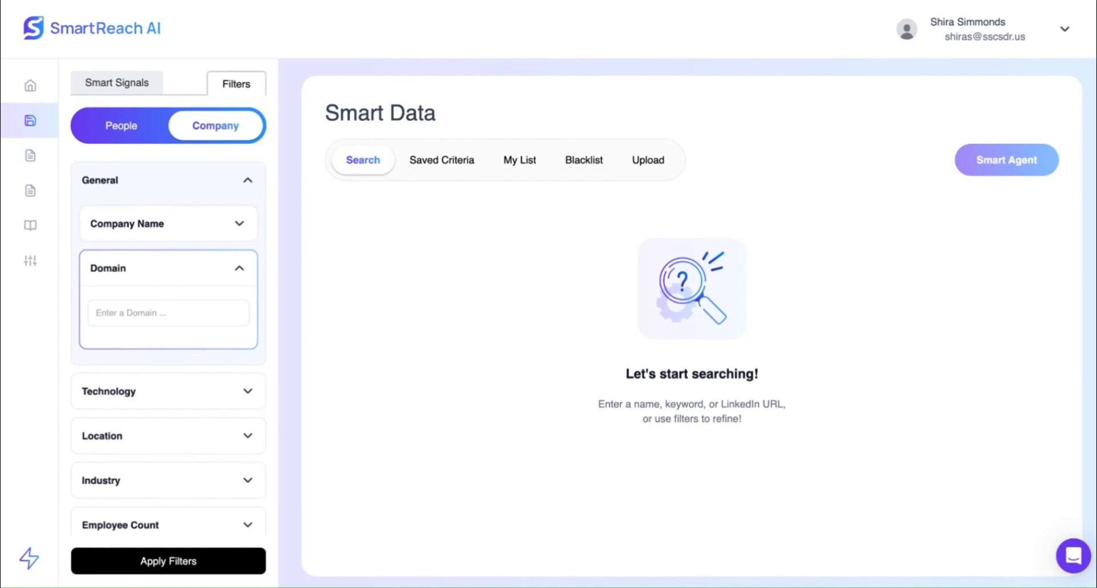
# Add HubSpot as the technology filter for the company search.
pyautogui.click(227, 393)
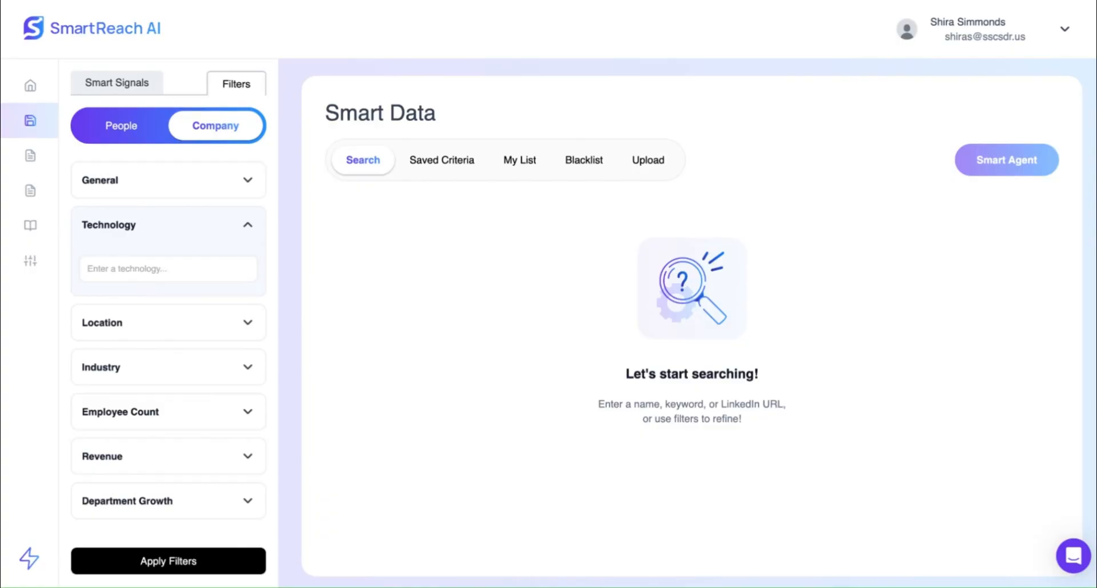
pyautogui.write('hubspot')
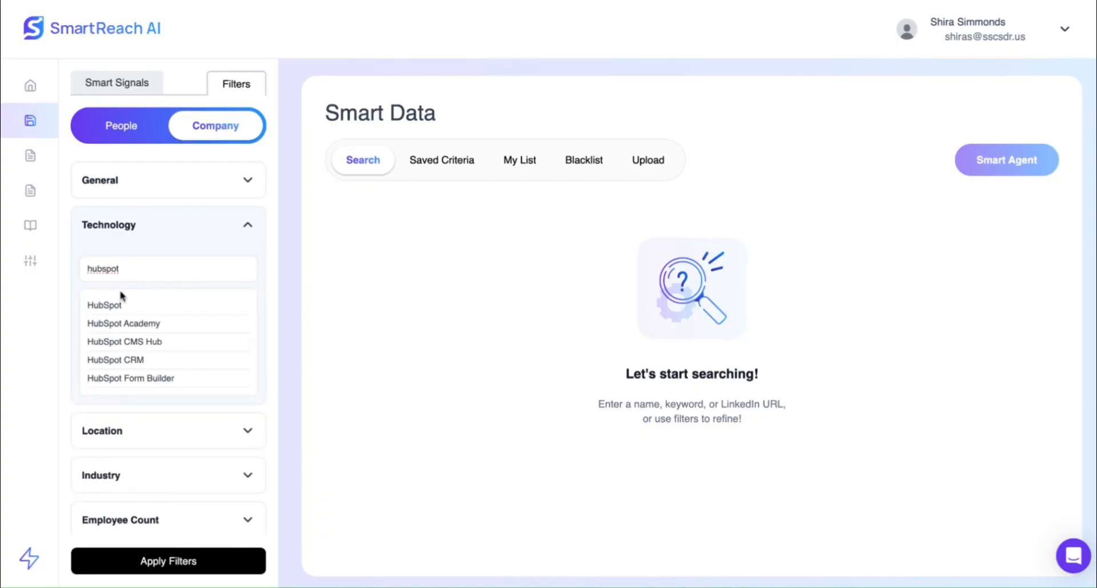
pyautogui.click(109, 306)
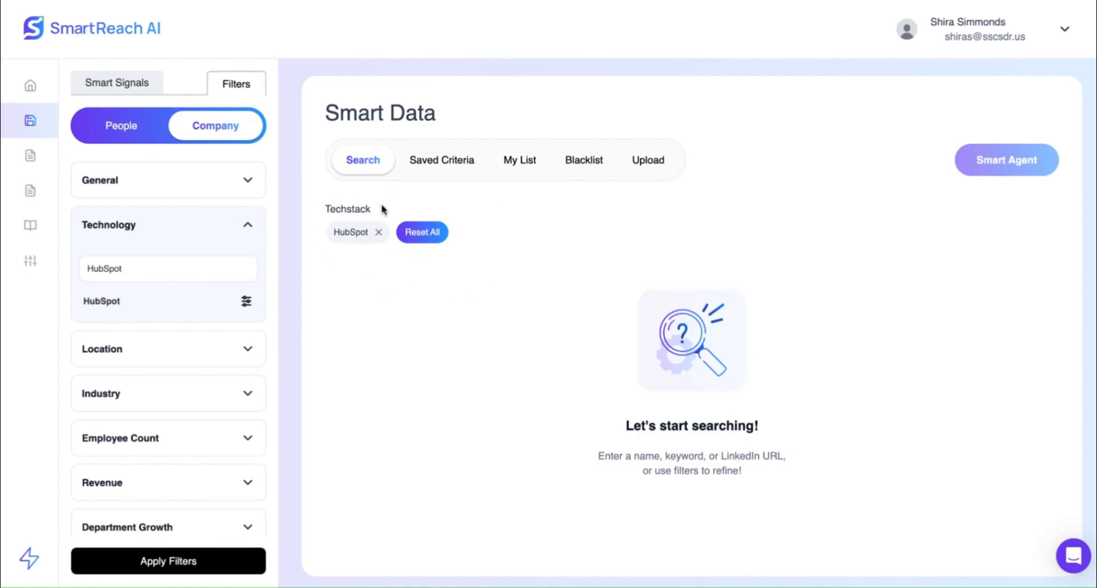
# Examine the regions offered by the Location filter.
pyautogui.click(192, 357)
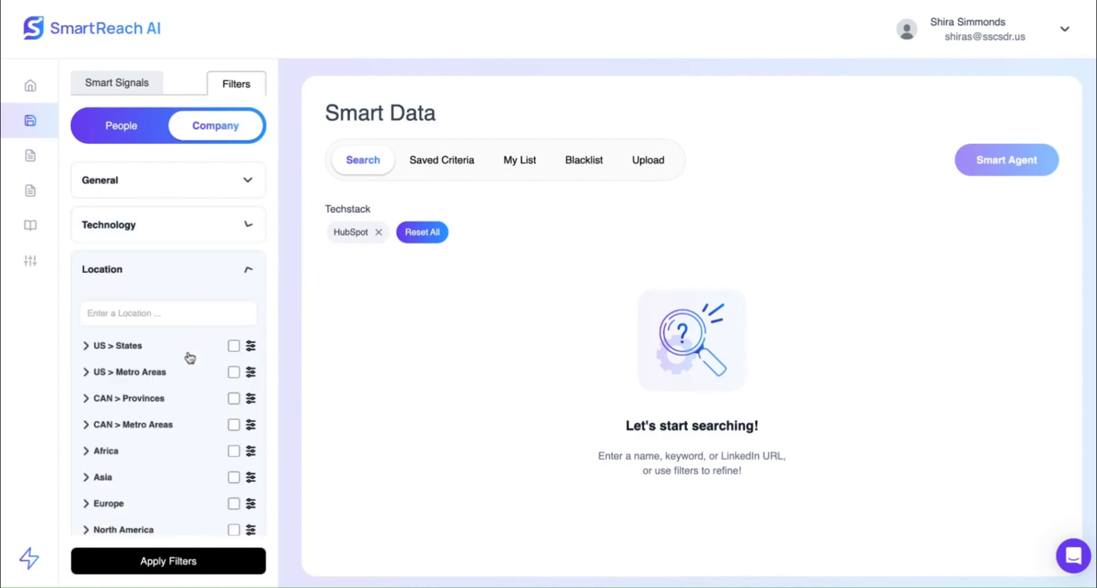
pyautogui.scroll(-3, 178, 337)
pyautogui.scroll(1, 179, 337)
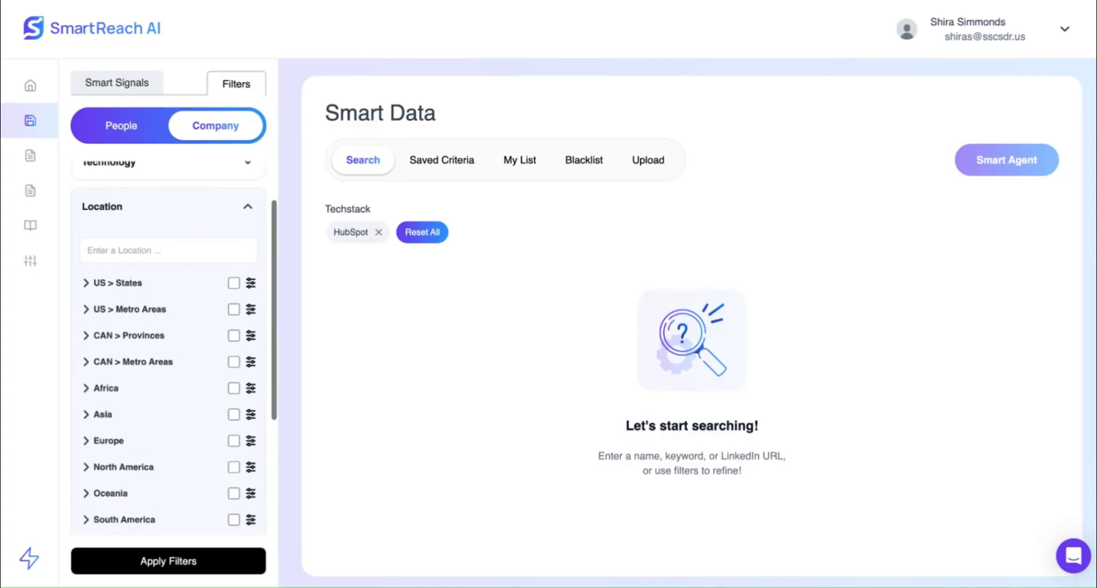
pyautogui.scroll(-2, 171, 343)
pyautogui.scroll(1, 171, 342)
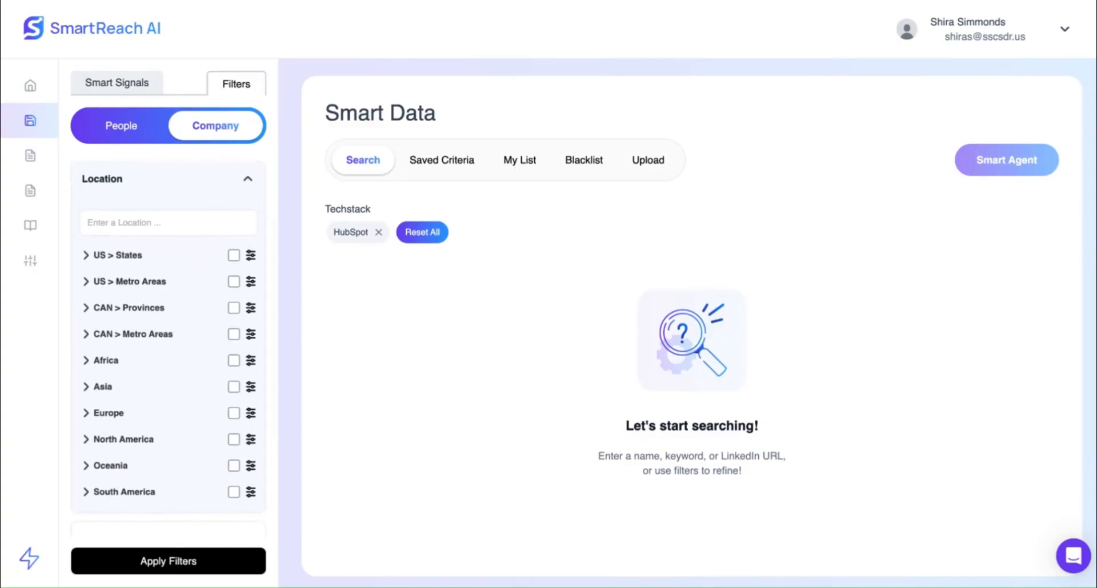
pyautogui.scroll(1, 171, 342)
pyautogui.scroll(-1, 171, 343)
pyautogui.scroll(1, 172, 342)
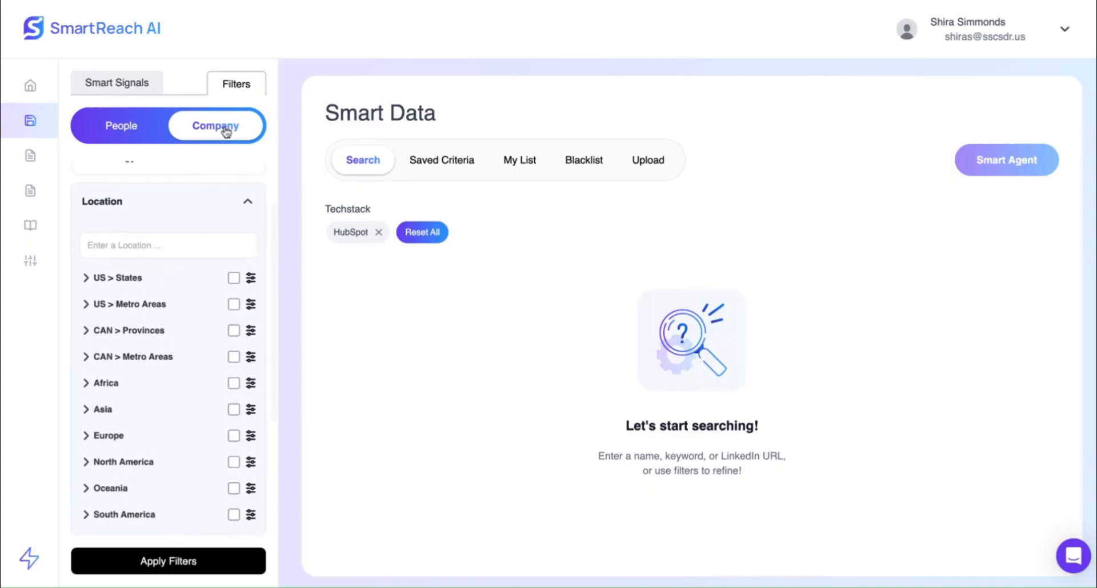
pyautogui.scroll(-1, 192, 354)
pyautogui.scroll(1, 192, 354)
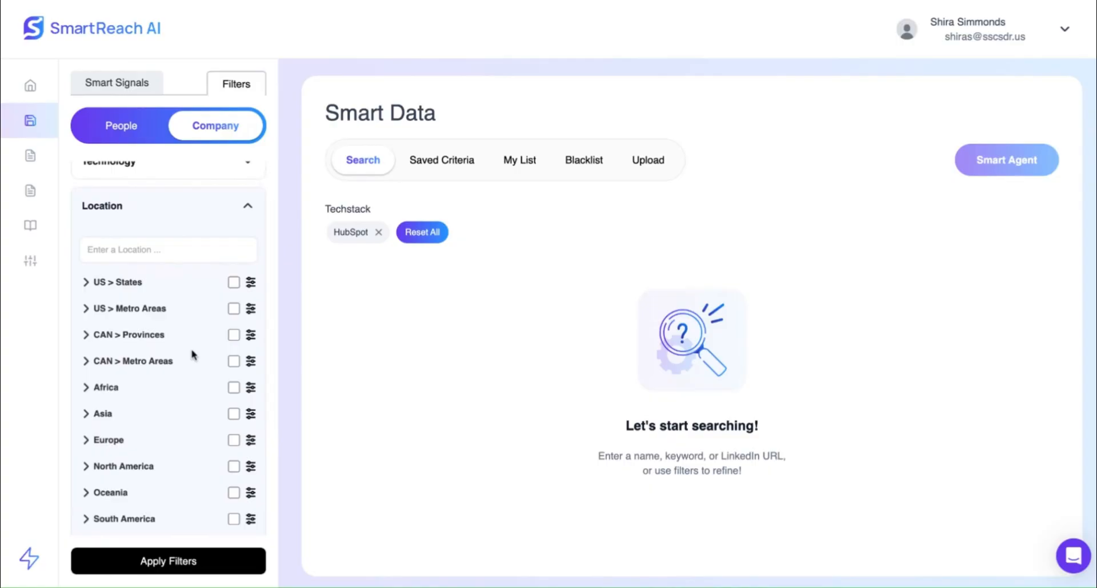
pyautogui.scroll(1, 171, 343)
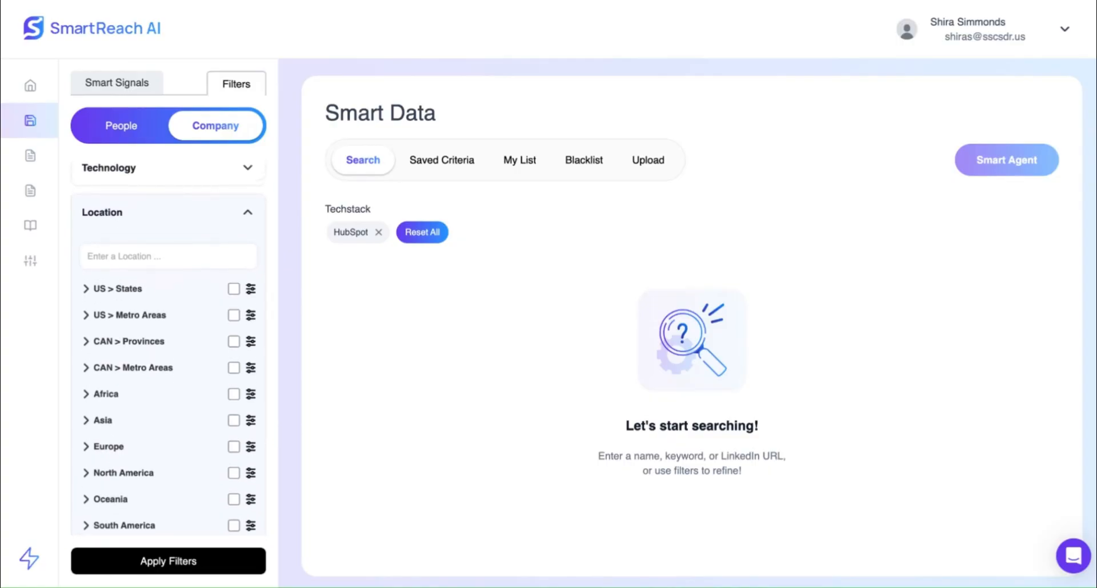
# Select Alabama among the US states, exclude it with the Not modifier, and apply the filters.
pyautogui.click(85, 288)
pyautogui.scroll(-1, 165, 371)
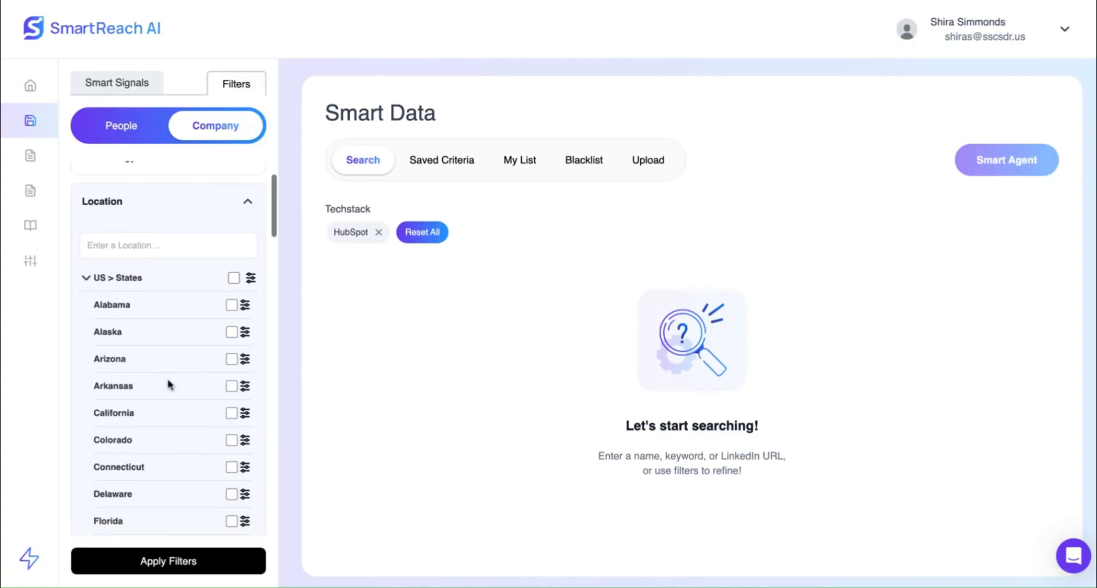
pyautogui.scroll(1, 169, 383)
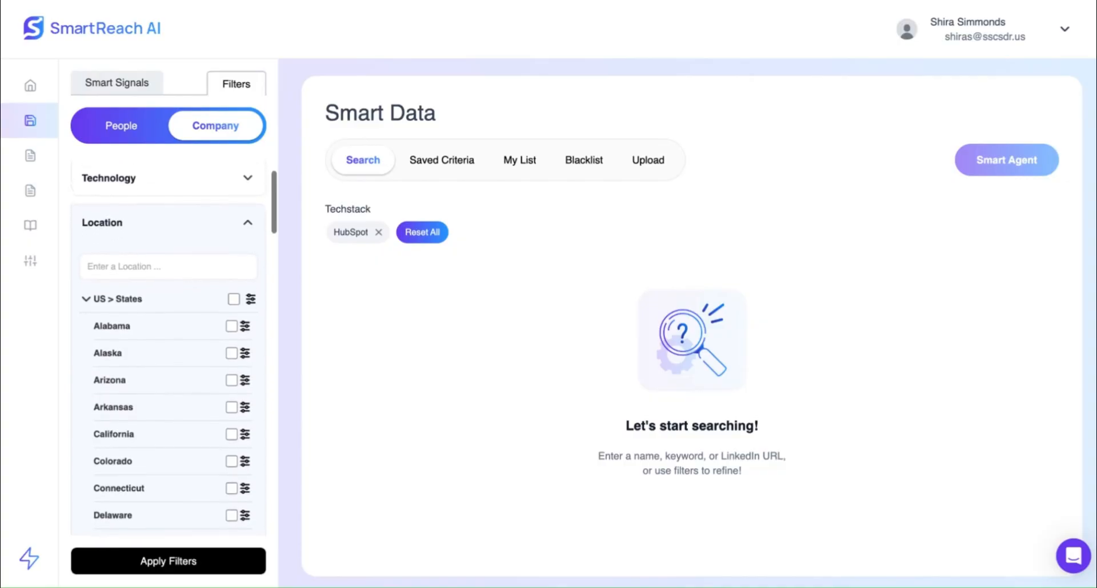
pyautogui.scroll(-1, 190, 360)
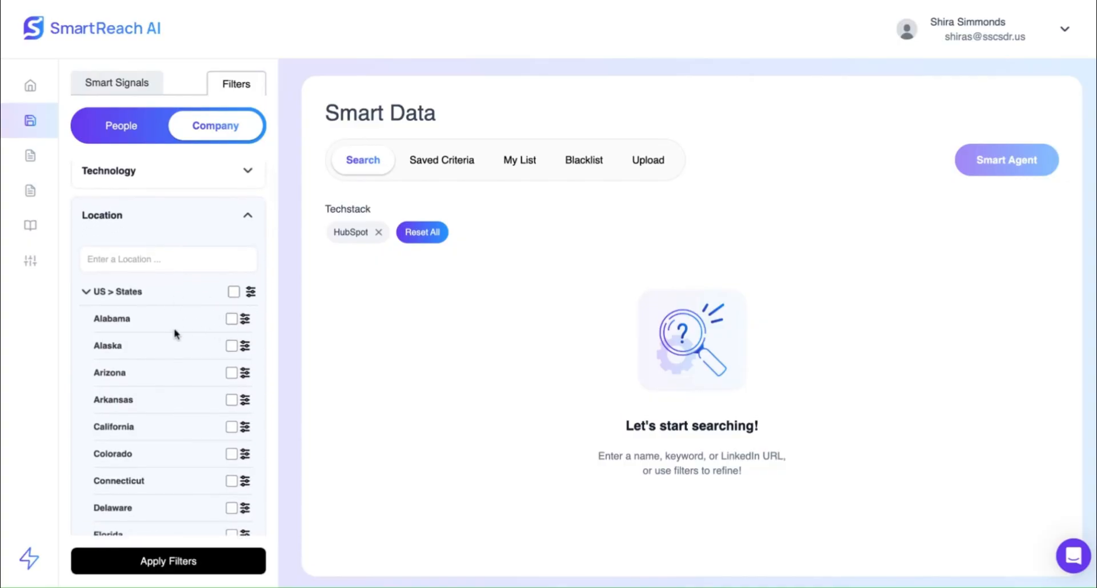
pyautogui.click(231, 319)
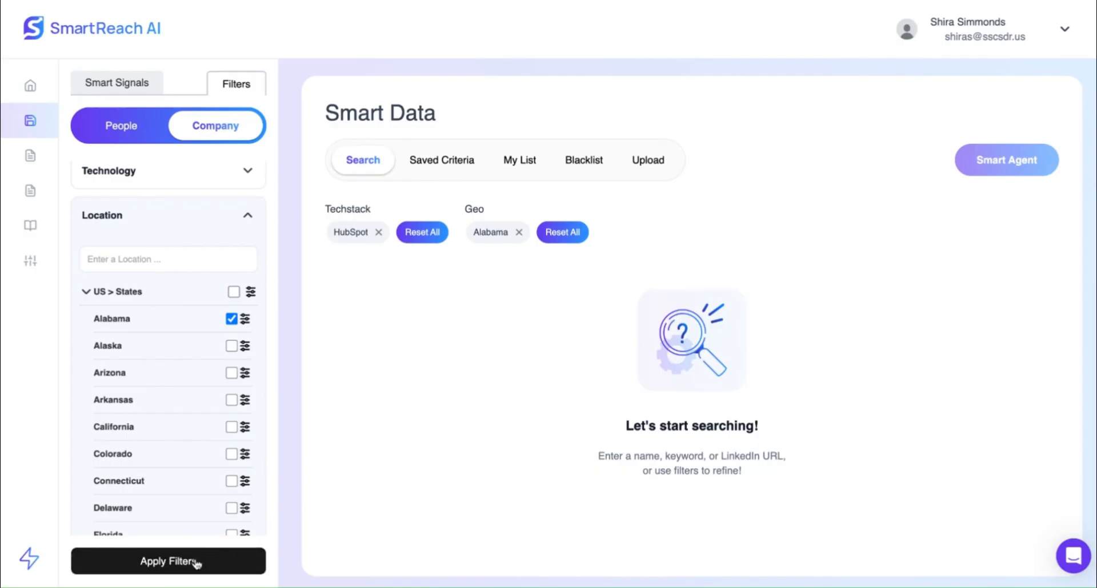
pyautogui.click(243, 321)
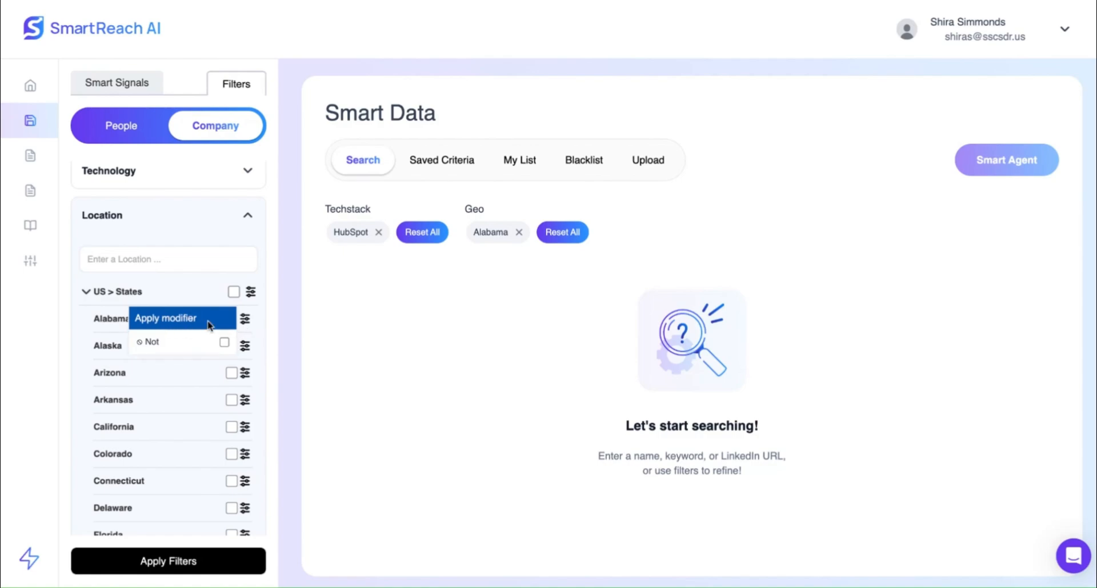
pyautogui.click(224, 343)
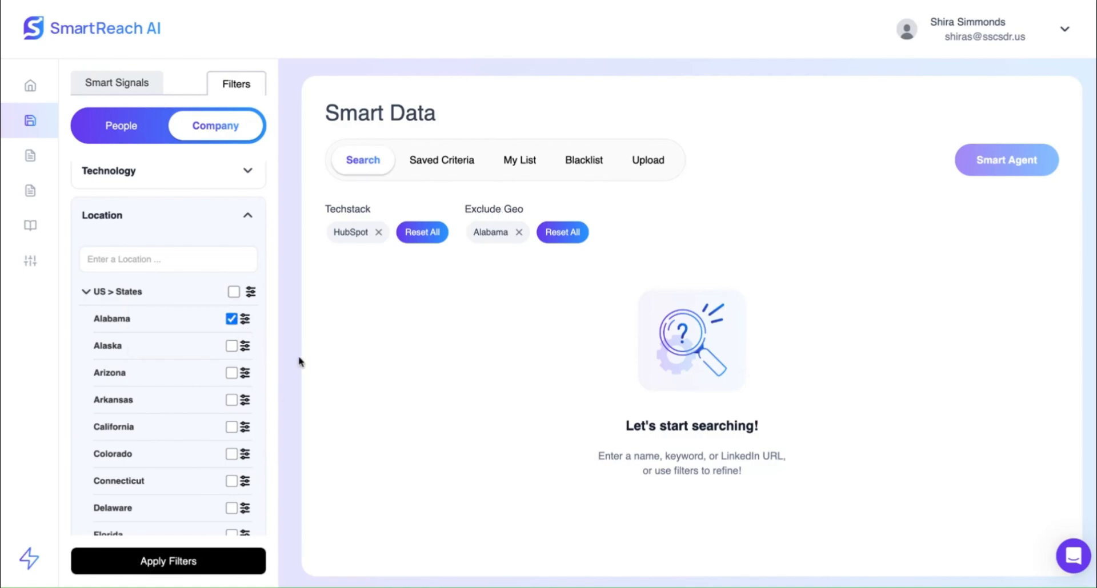
pyautogui.click(208, 573)
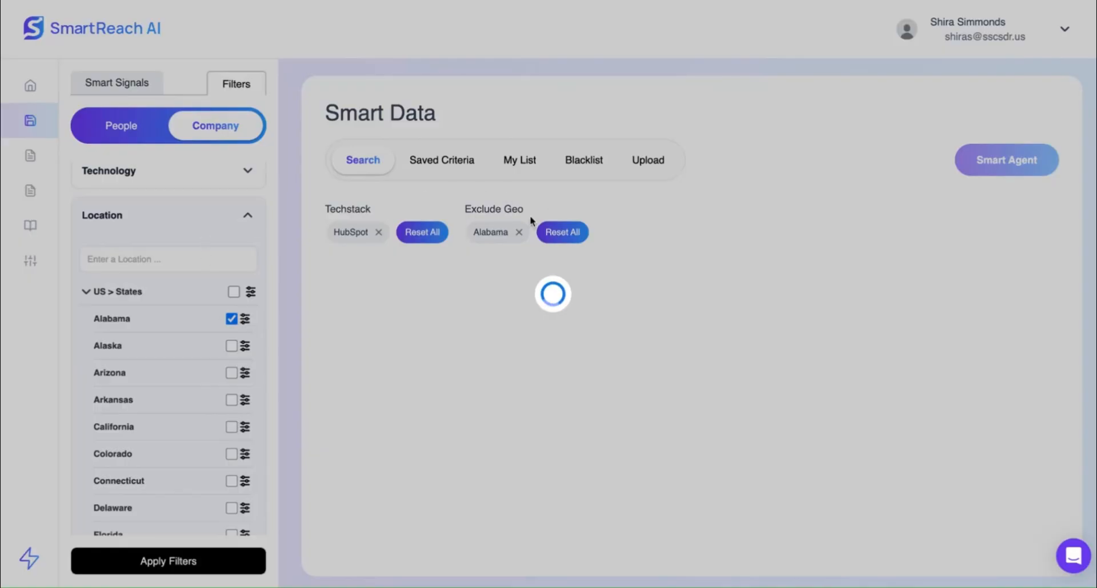
# Select the Dairy industry under Agriculture & Fishing, exclude it with the Not modifier, and apply the filters.
pyautogui.scroll(-2, 214, 383)
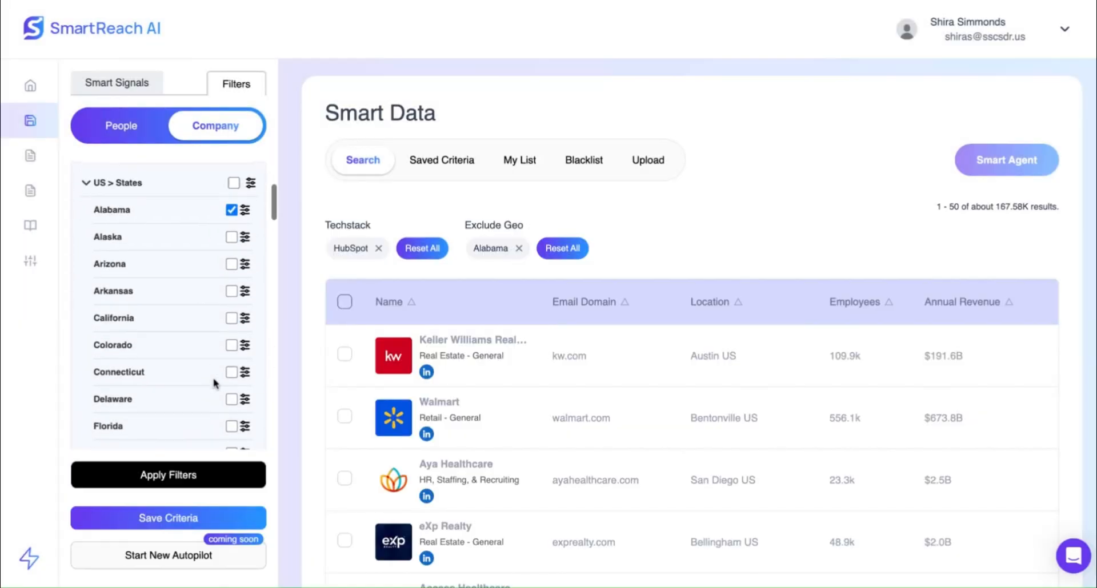
pyautogui.scroll(-20, 214, 383)
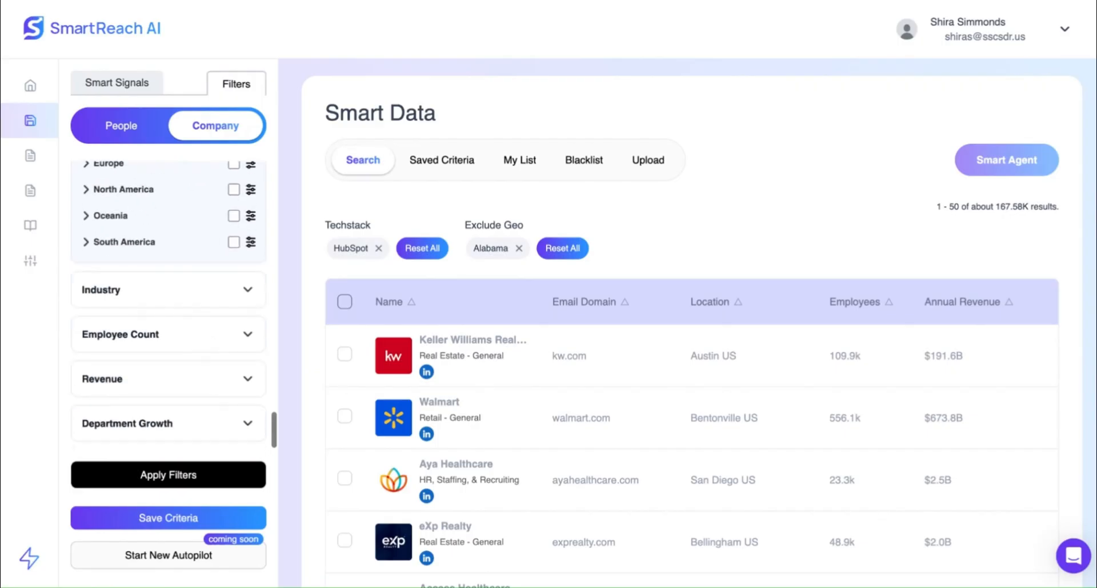
pyautogui.scroll(2, 214, 382)
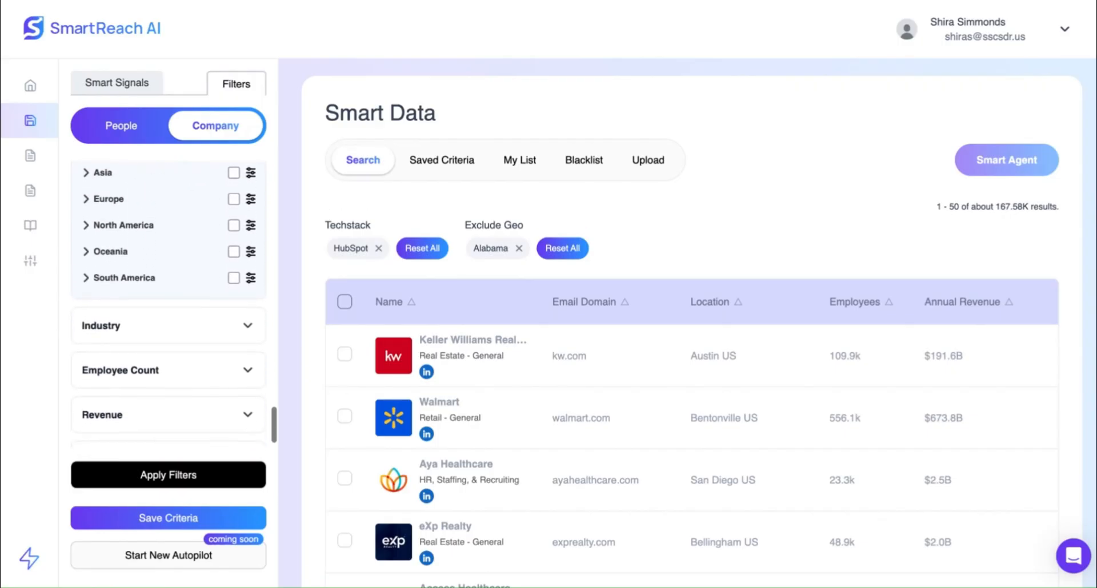
pyautogui.click(212, 331)
pyautogui.click(242, 335)
pyautogui.scroll(1, 229, 278)
pyautogui.click(223, 289)
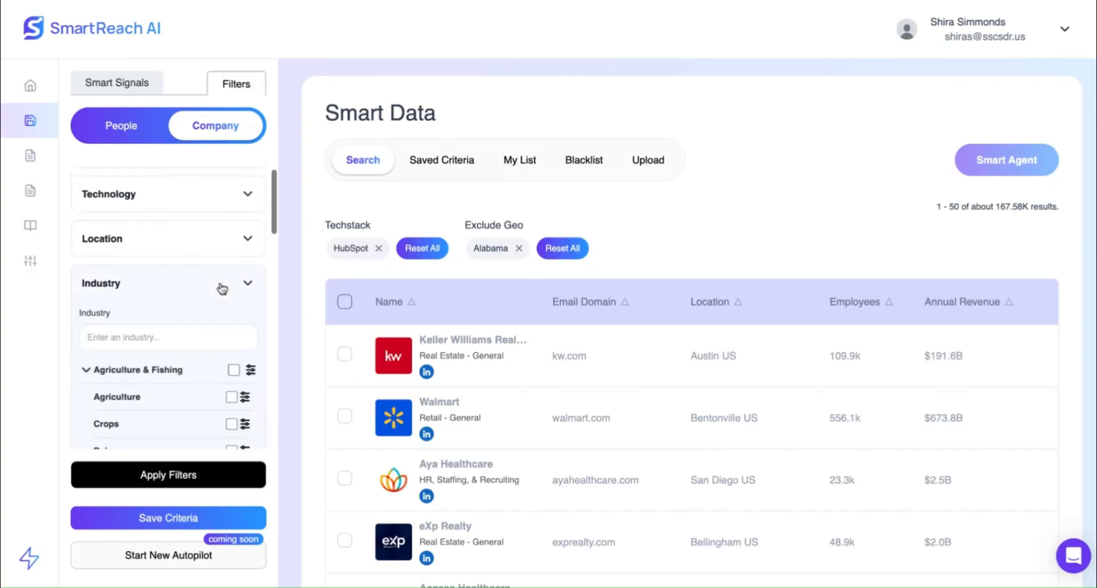
pyautogui.scroll(-3, 211, 381)
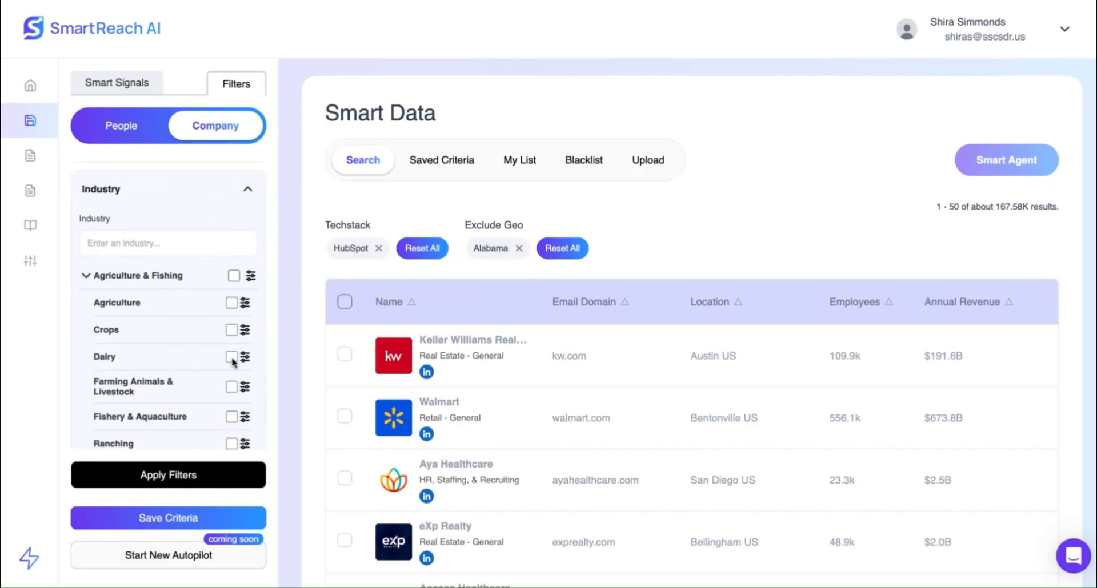
pyautogui.click(232, 357)
pyautogui.click(244, 357)
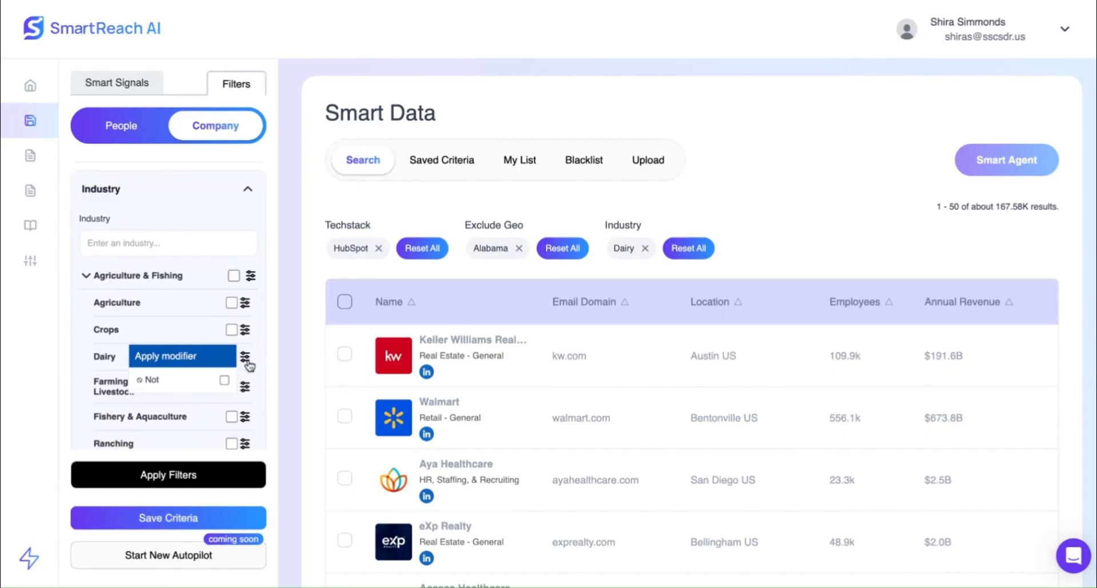
pyautogui.click(224, 381)
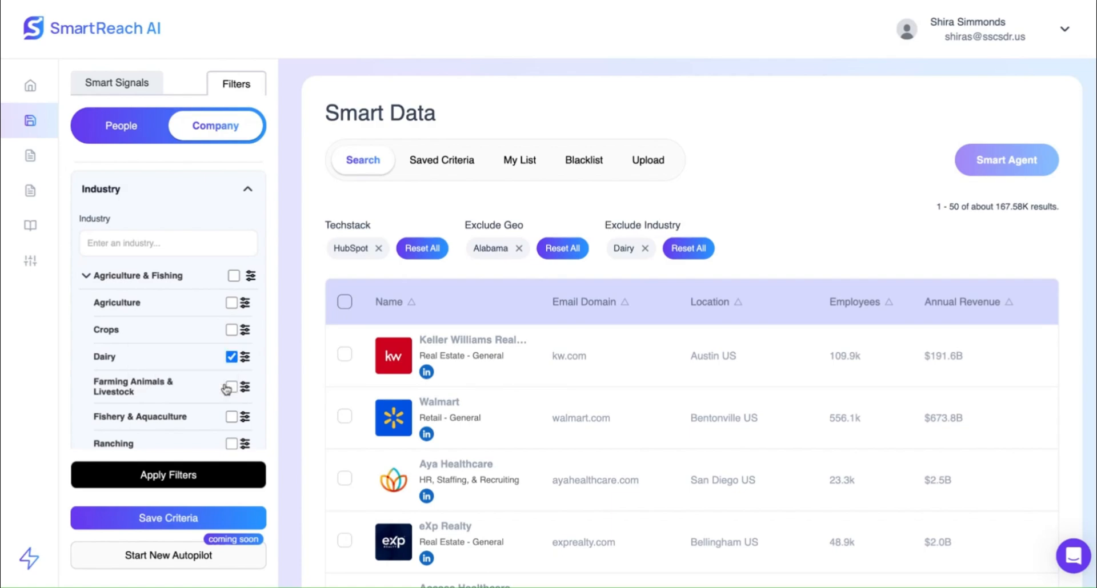
pyautogui.click(214, 483)
# Add the employee count ranges 1-10, 11-50, 51-100 and 101-500 to the company search.
pyautogui.scroll(-6, 210, 388)
pyautogui.scroll(-8, 211, 388)
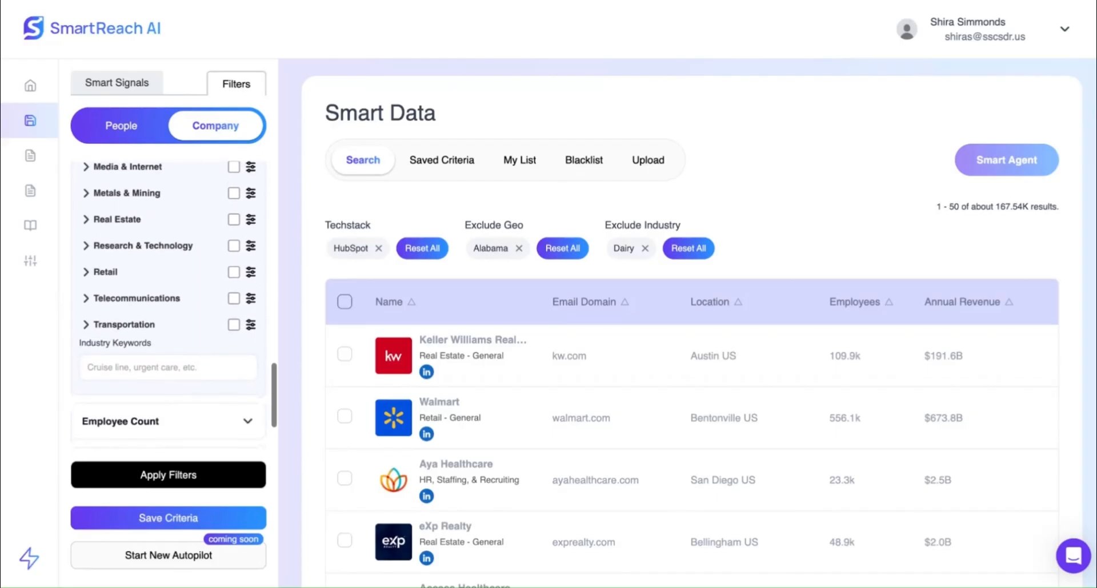
pyautogui.scroll(-2, 178, 388)
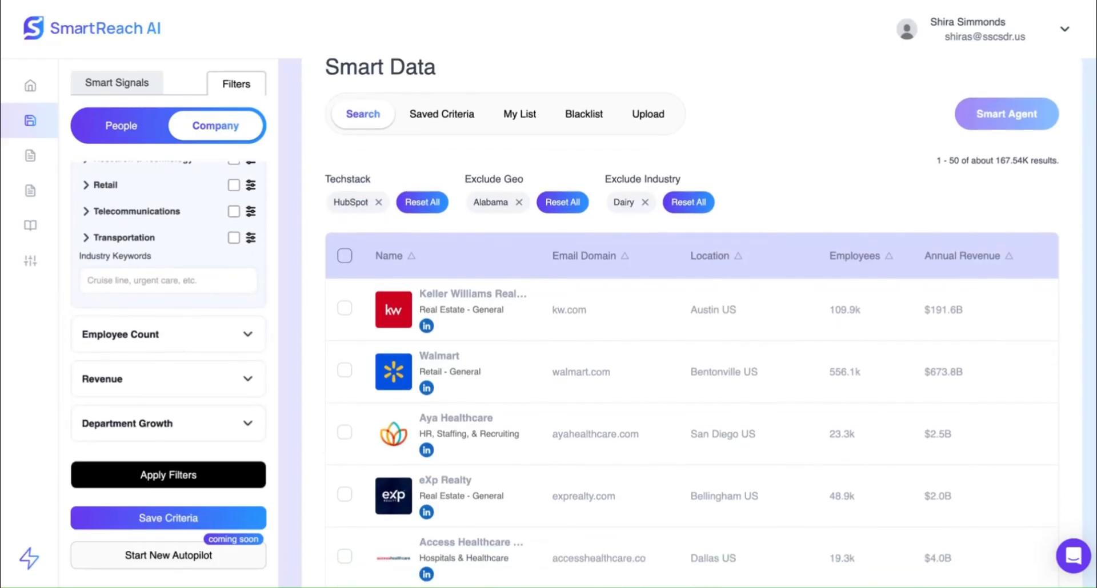
pyautogui.click(185, 343)
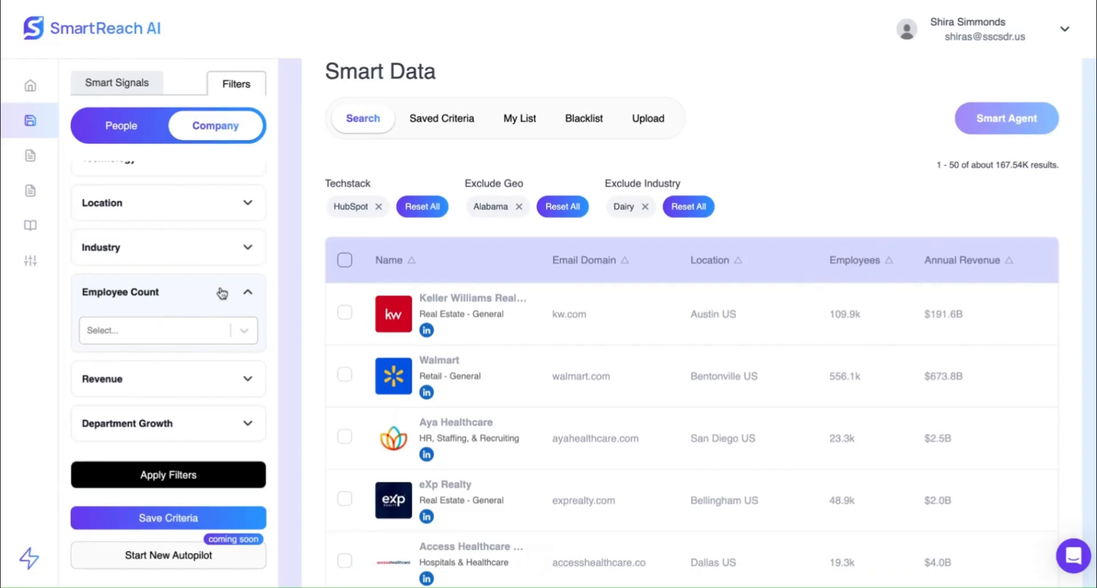
pyautogui.click(146, 331)
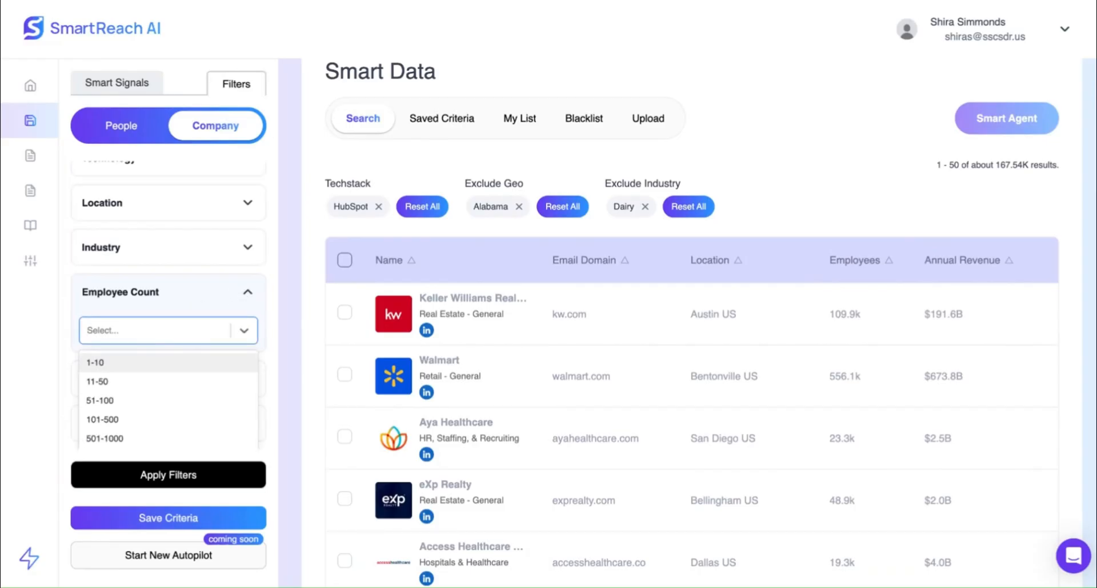
pyautogui.click(110, 365)
pyautogui.click(114, 343)
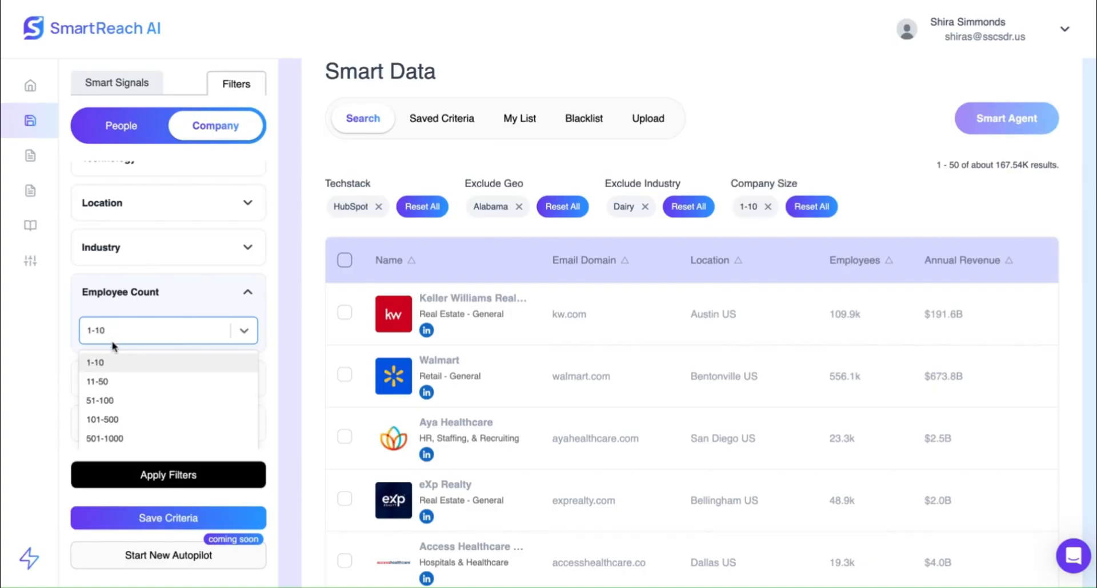
pyautogui.click(117, 382)
pyautogui.click(127, 337)
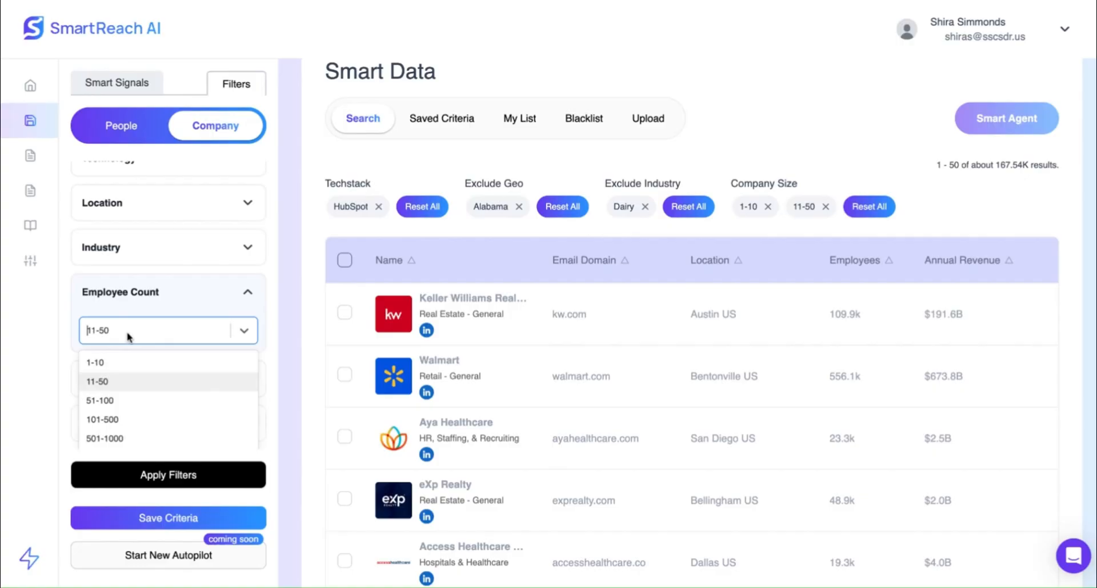
pyautogui.click(128, 403)
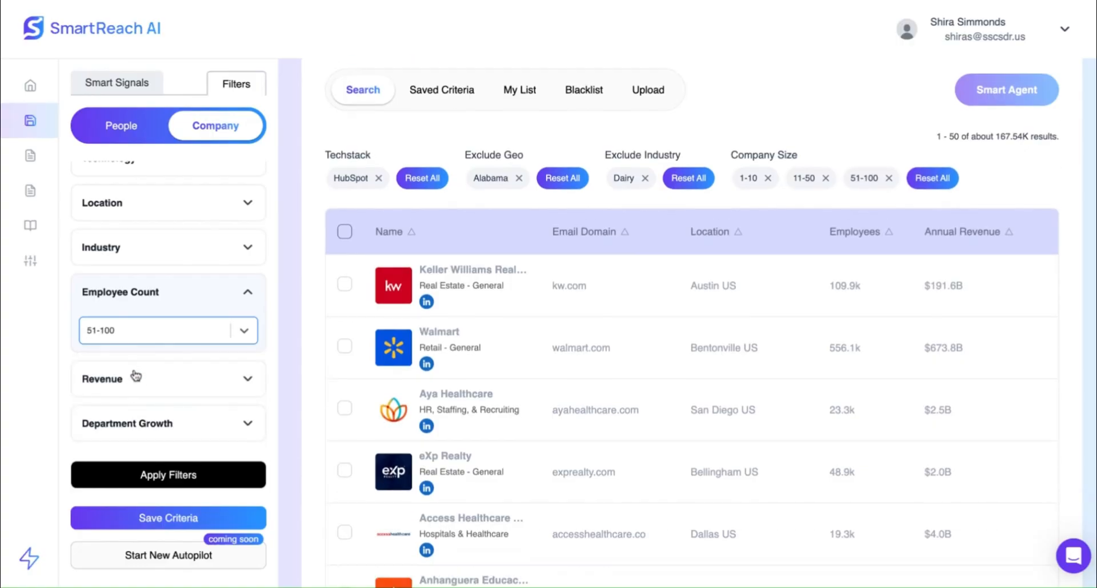
pyautogui.click(140, 337)
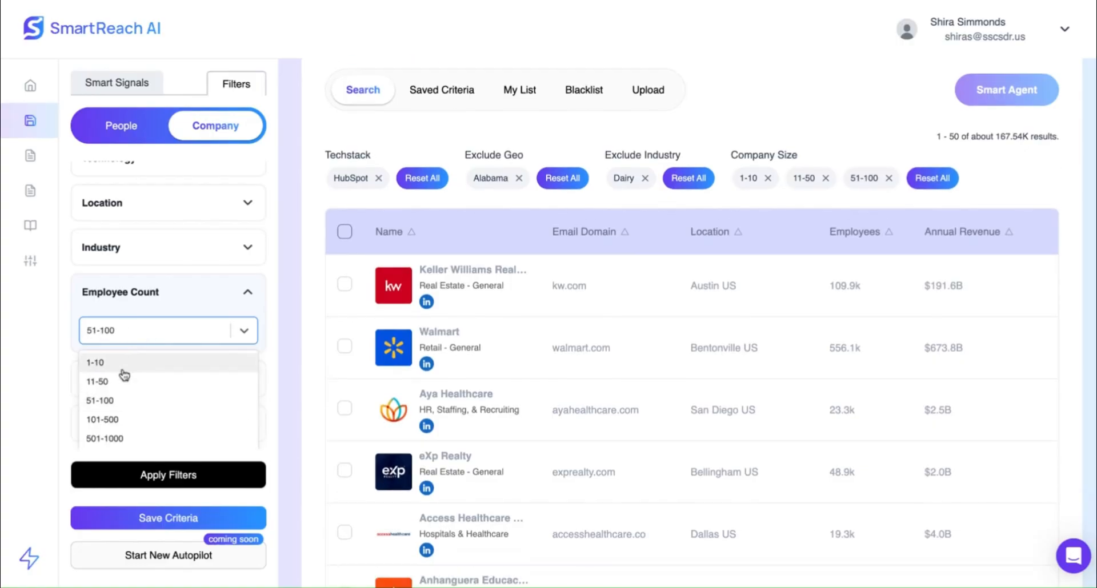
pyautogui.click(110, 423)
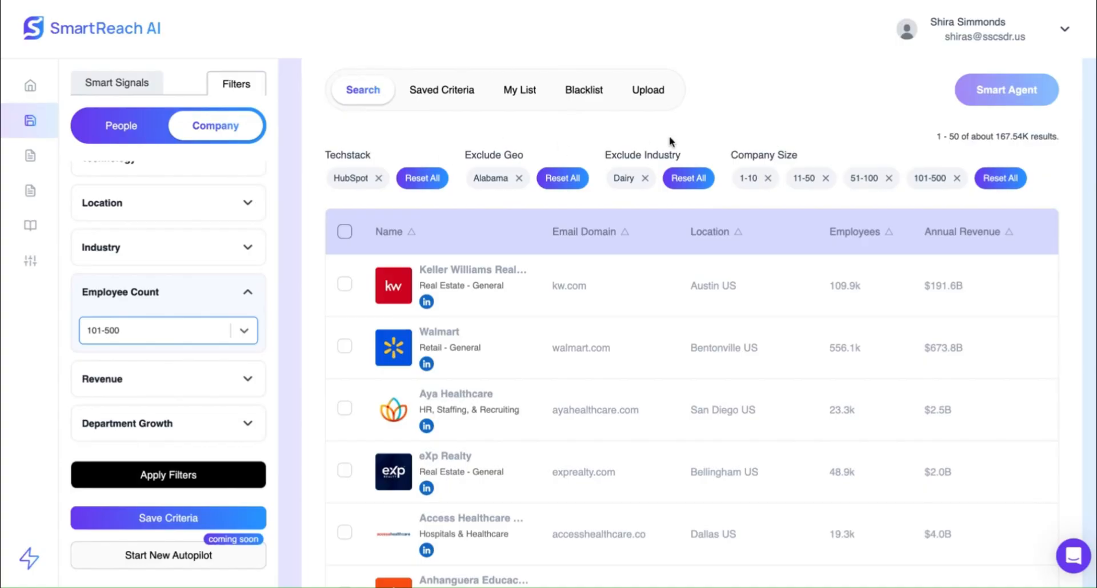
# Add the revenue ranges < $10M, $10M → $50M and $50M → $100M to the company search.
pyautogui.scroll(-1, 669, 136)
pyautogui.click(160, 379)
pyautogui.click(137, 381)
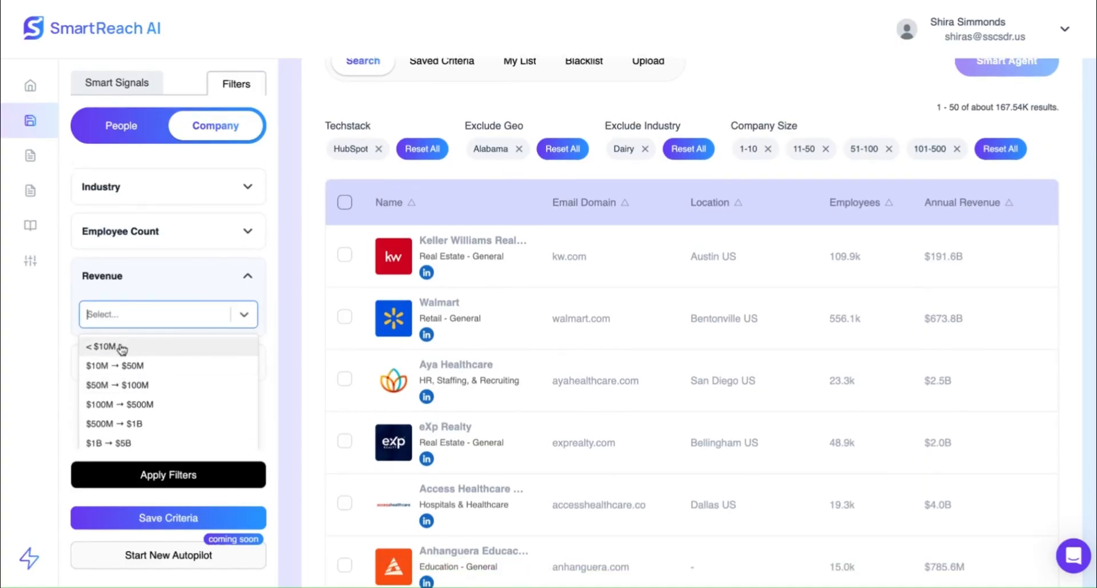
pyautogui.click(134, 348)
pyautogui.click(127, 368)
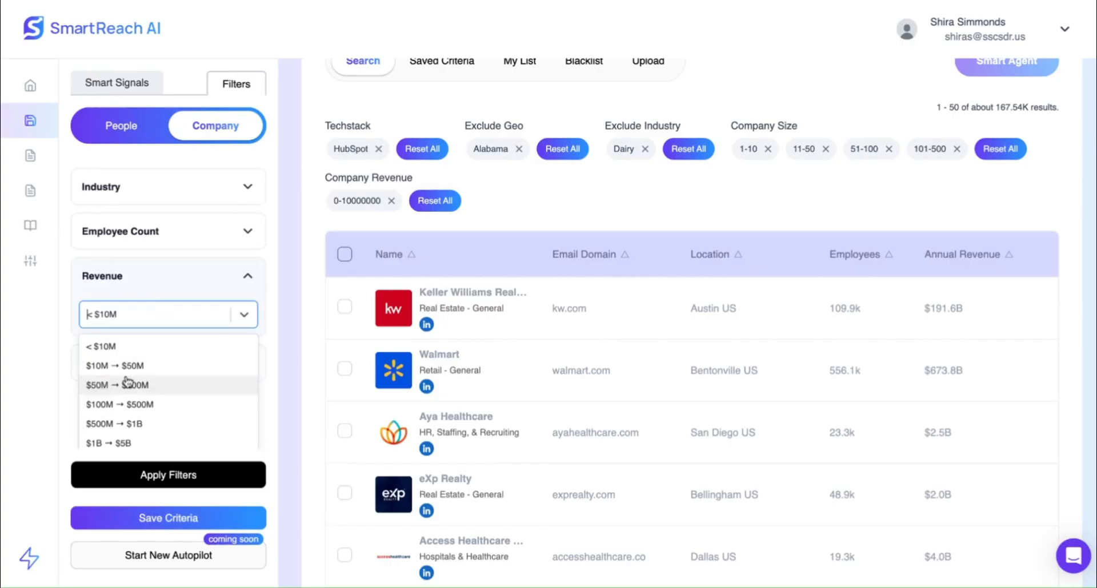
pyautogui.click(122, 367)
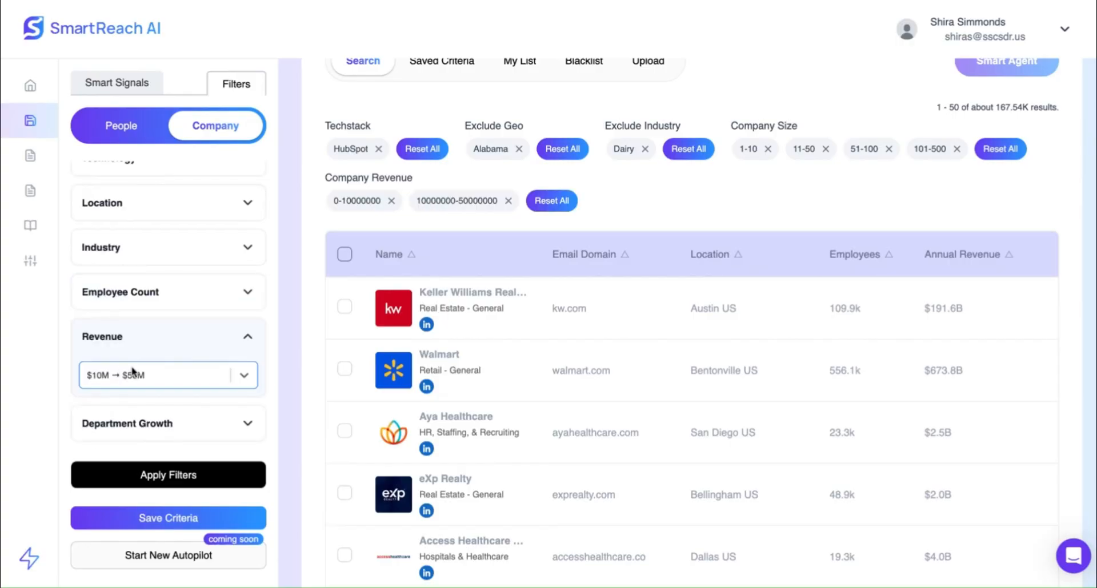
pyautogui.click(130, 375)
pyautogui.click(137, 380)
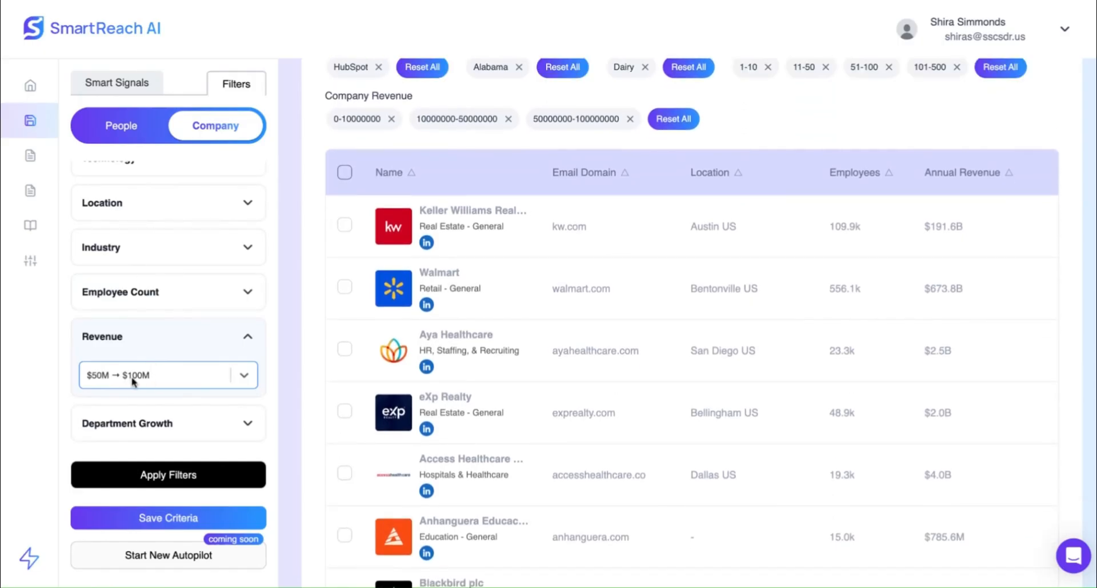
pyautogui.click(153, 372)
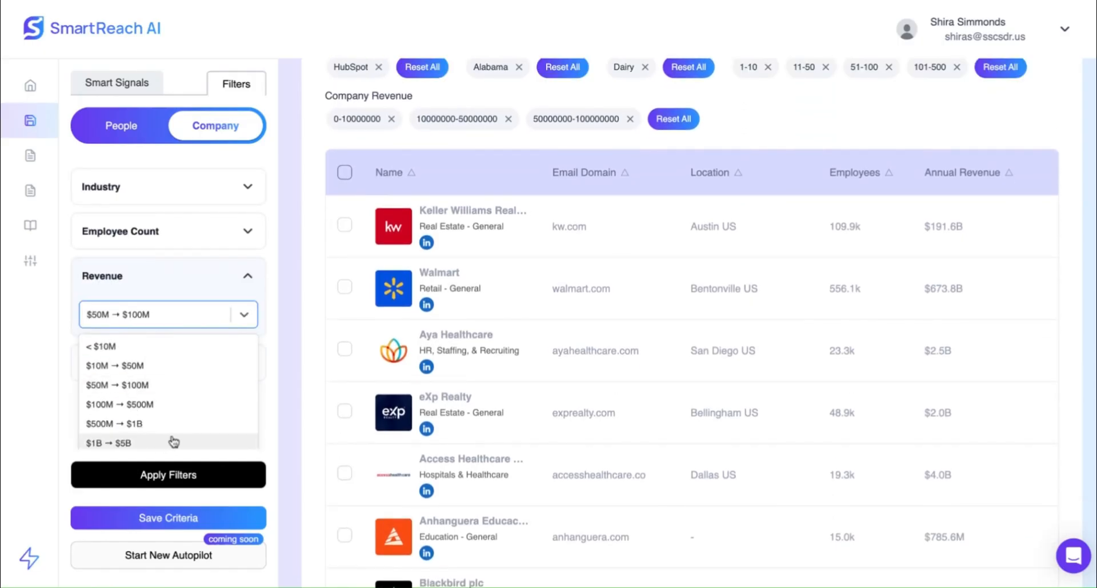
pyautogui.click(277, 306)
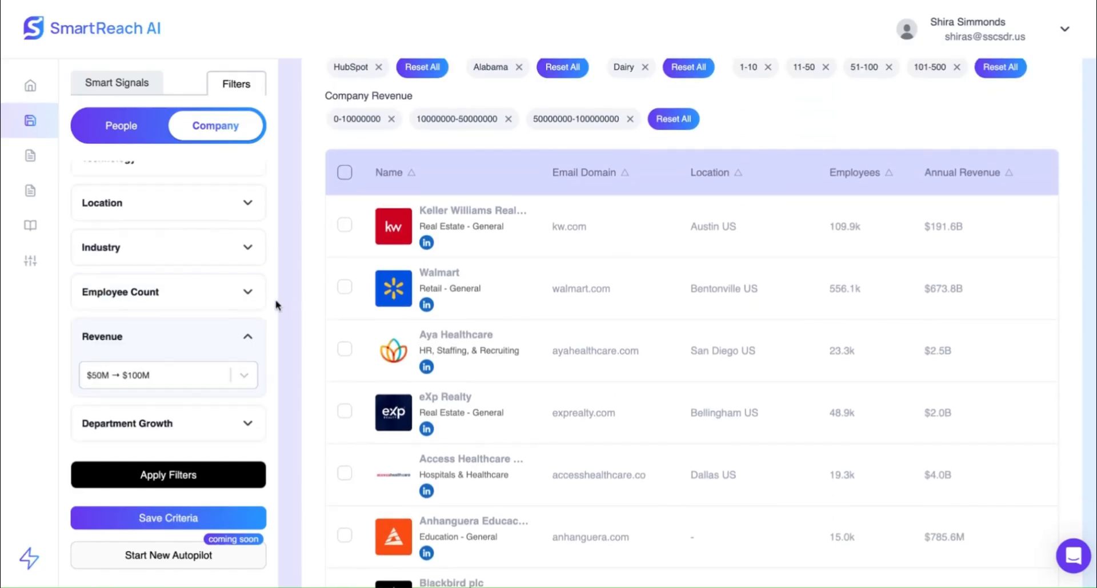
# Check the growth ranges offered by the Department Growth filter and apply the employee count and revenue filters.
pyautogui.click(182, 426)
pyautogui.click(182, 430)
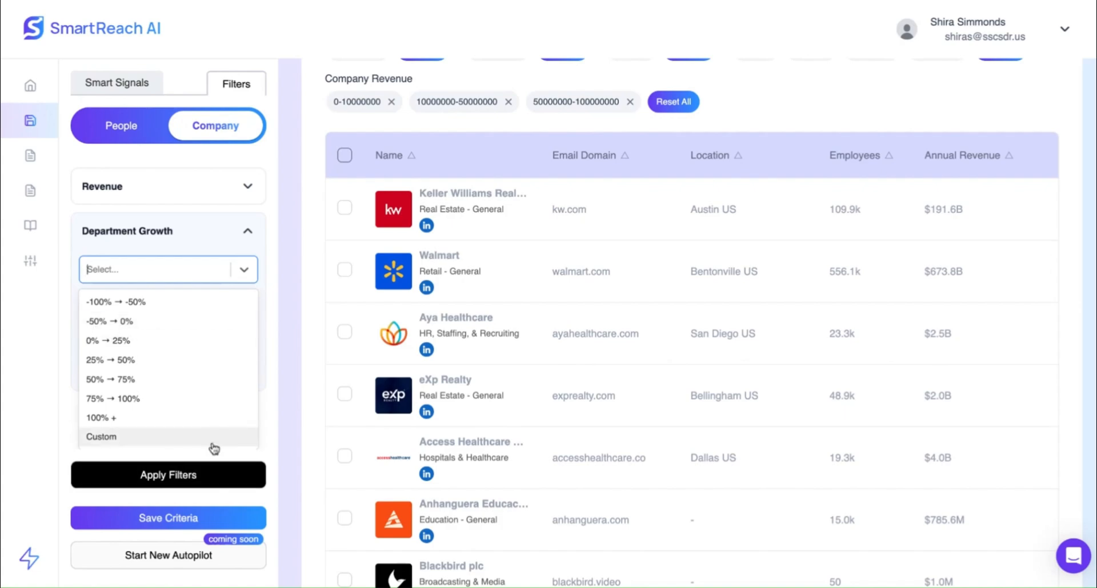
pyautogui.click(172, 475)
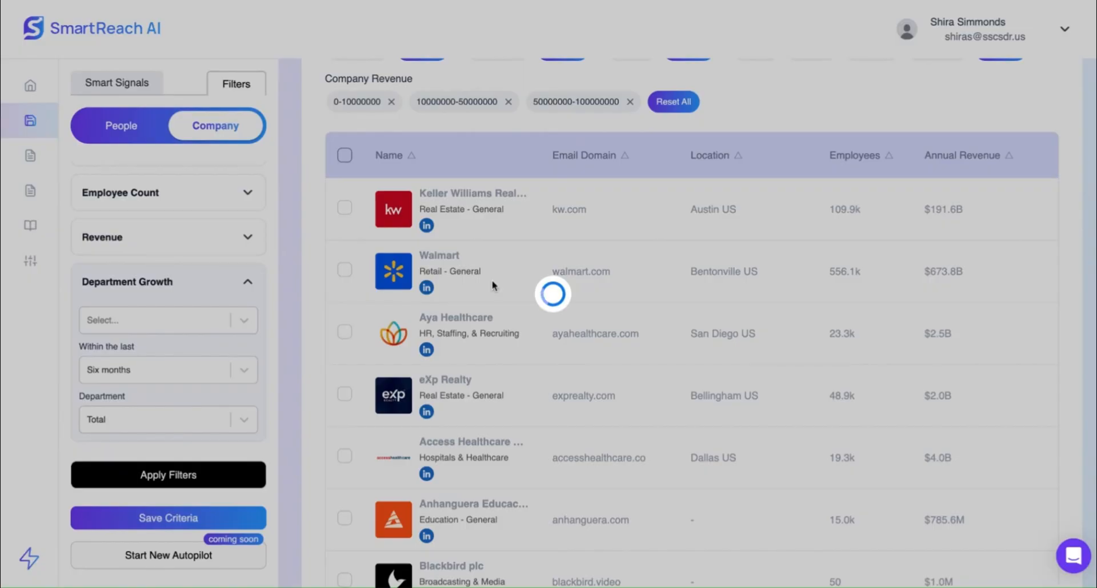
# Review the filtered companies and select all of them on the first results page.
pyautogui.scroll(4, 531, 285)
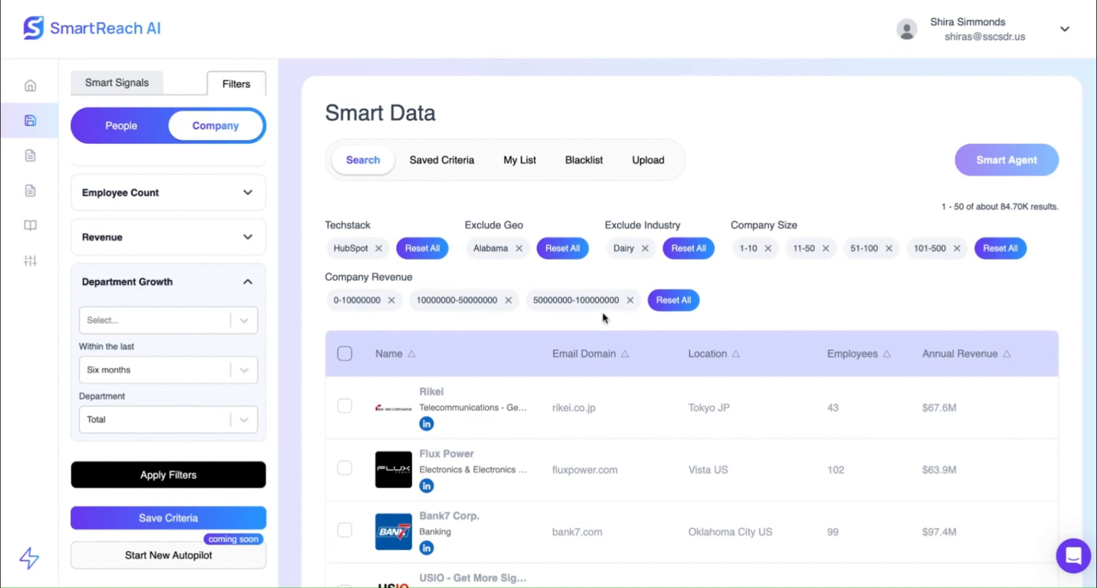
pyautogui.scroll(-3, 600, 313)
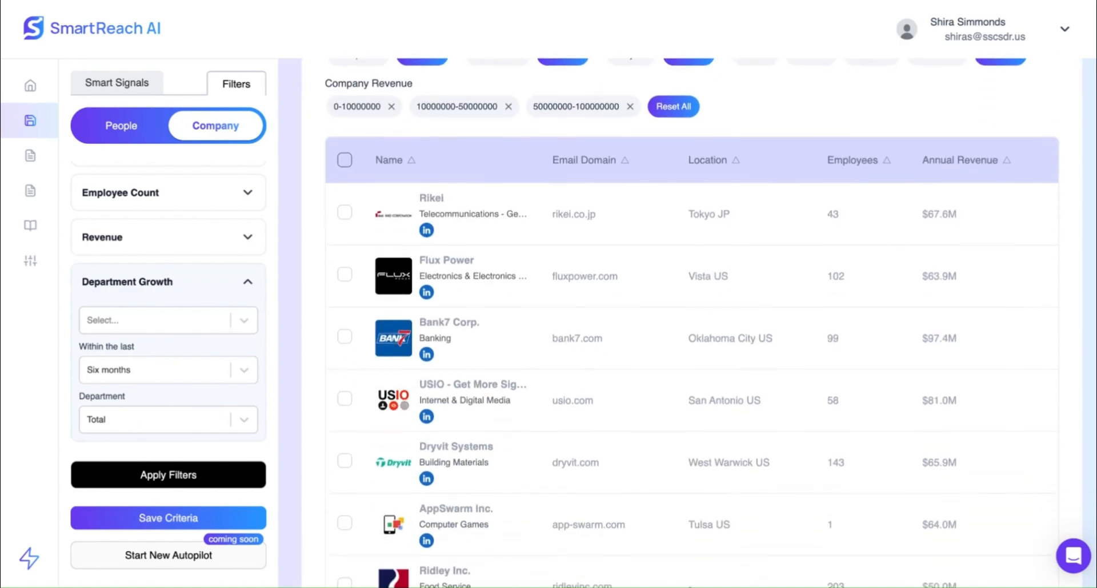
pyautogui.scroll(3, 600, 313)
pyautogui.scroll(-5, 835, 292)
pyautogui.scroll(5, 835, 292)
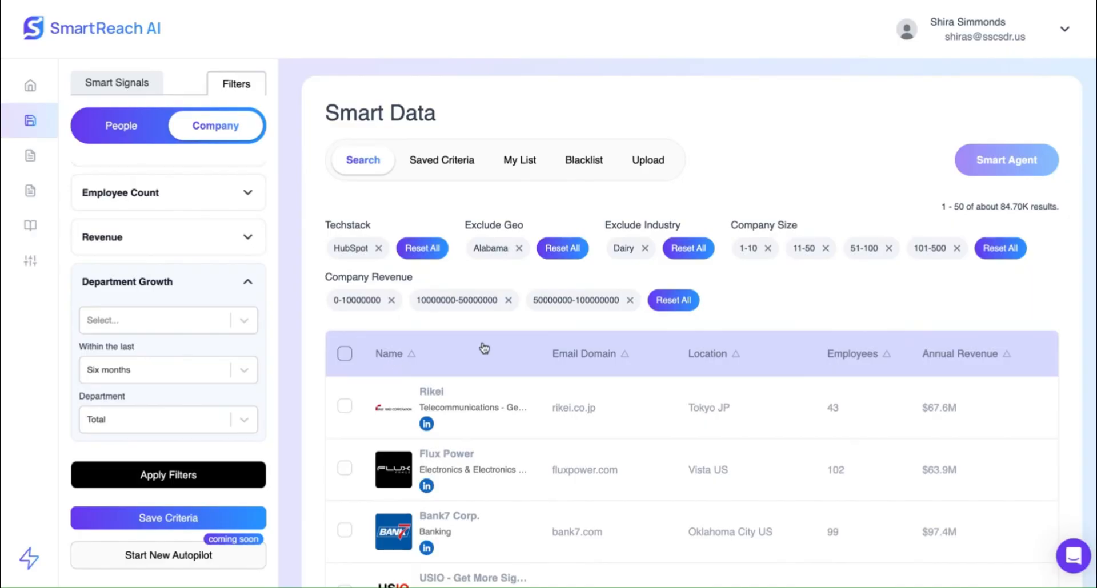
pyautogui.click(344, 354)
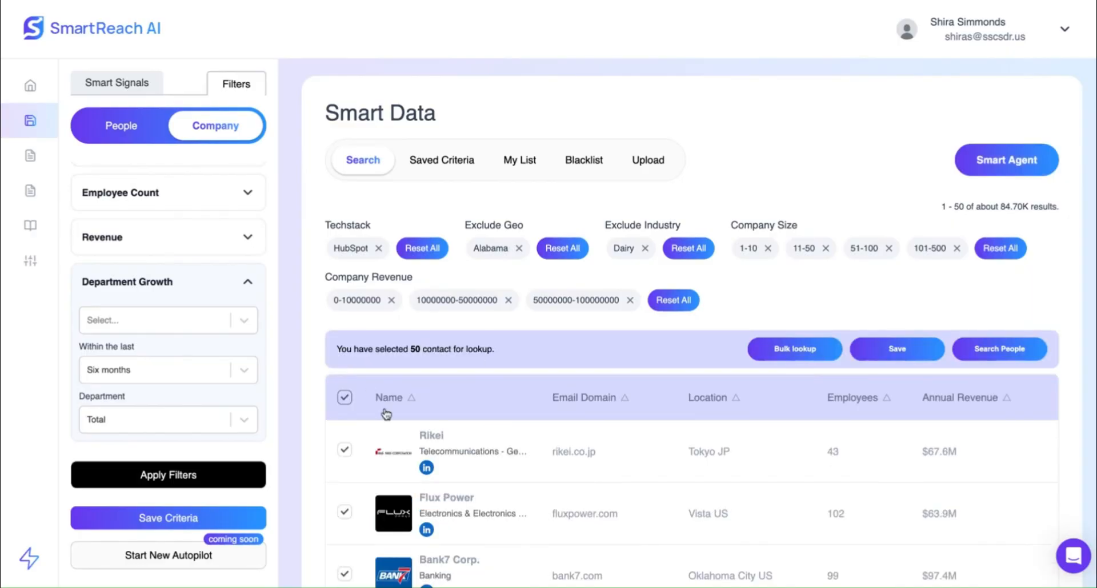
# Go to results page 2, enabling the option to continue with bulk contact retrieval or apply smart agent.
pyautogui.scroll(-20, 387, 414)
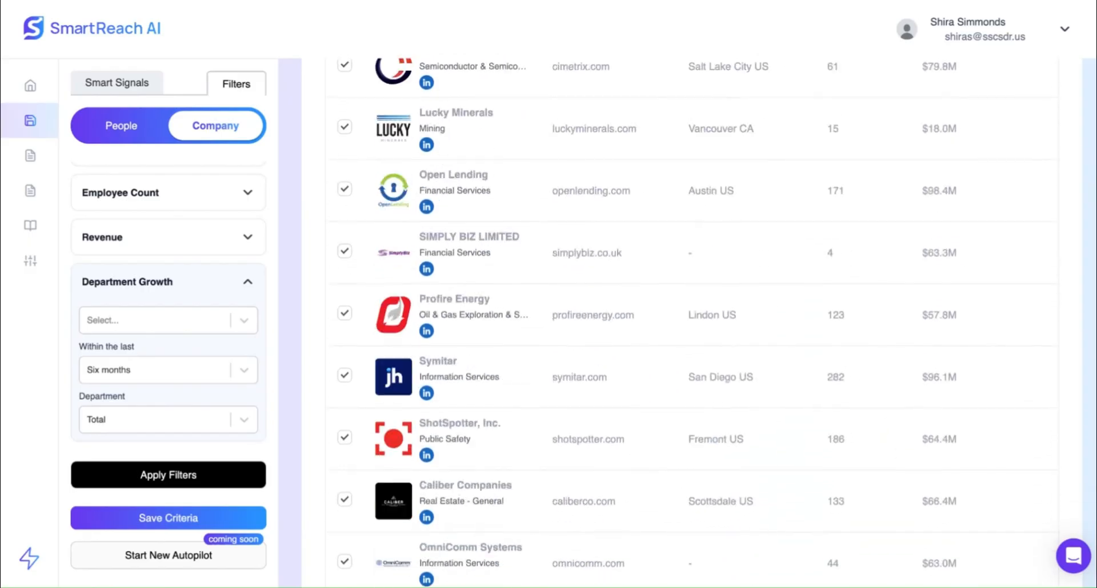
pyautogui.scroll(-10, 387, 414)
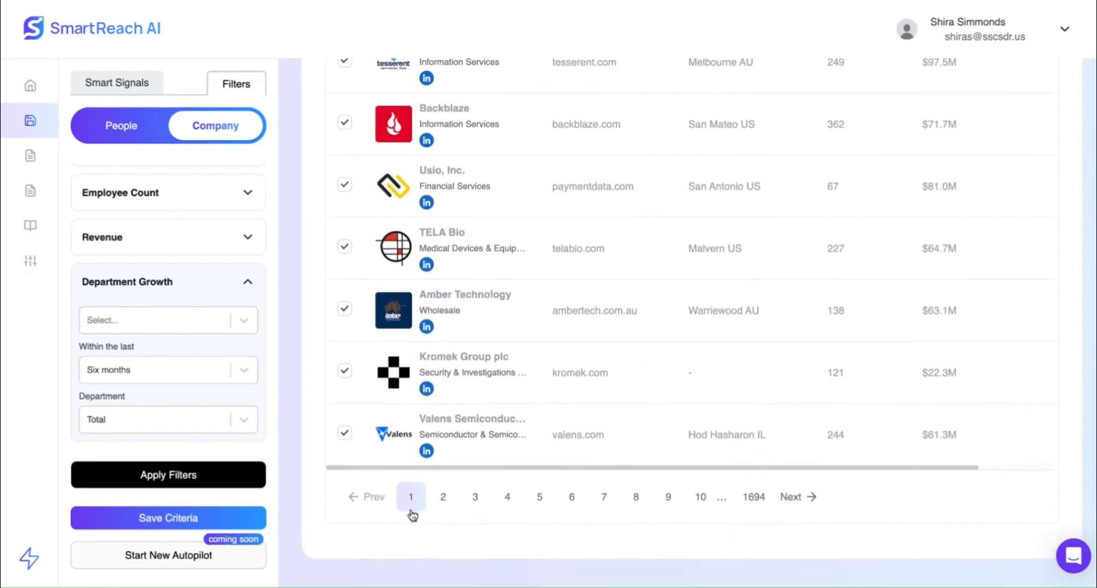
pyautogui.click(443, 505)
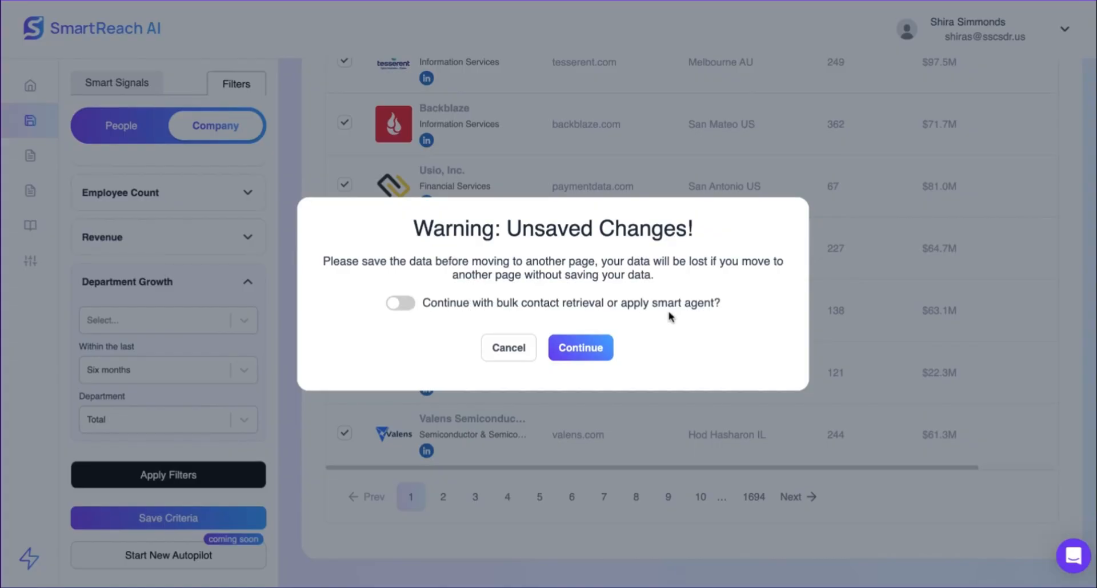
pyautogui.click(406, 308)
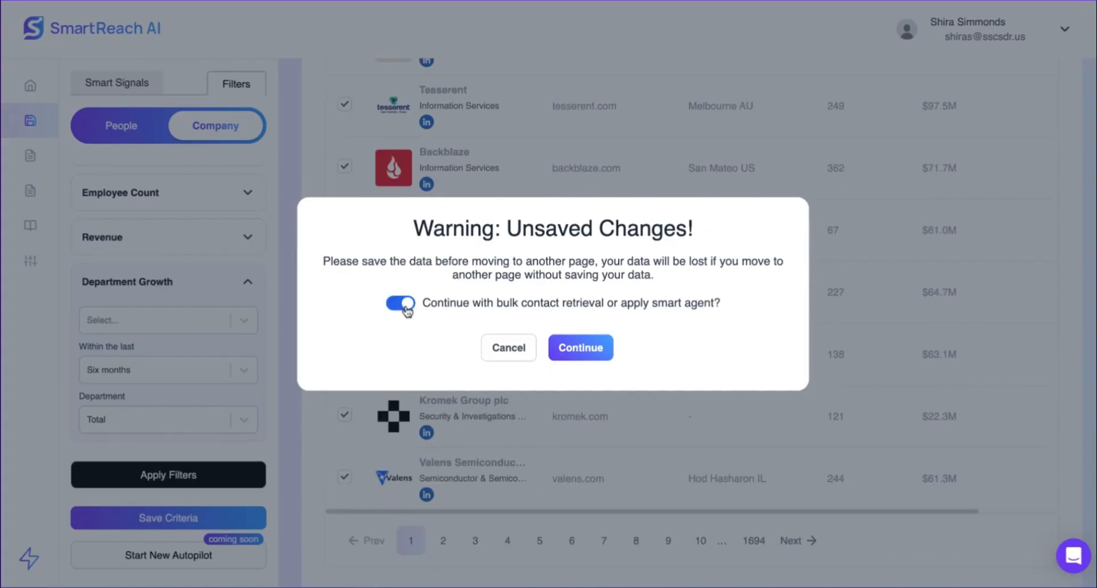
pyautogui.click(568, 351)
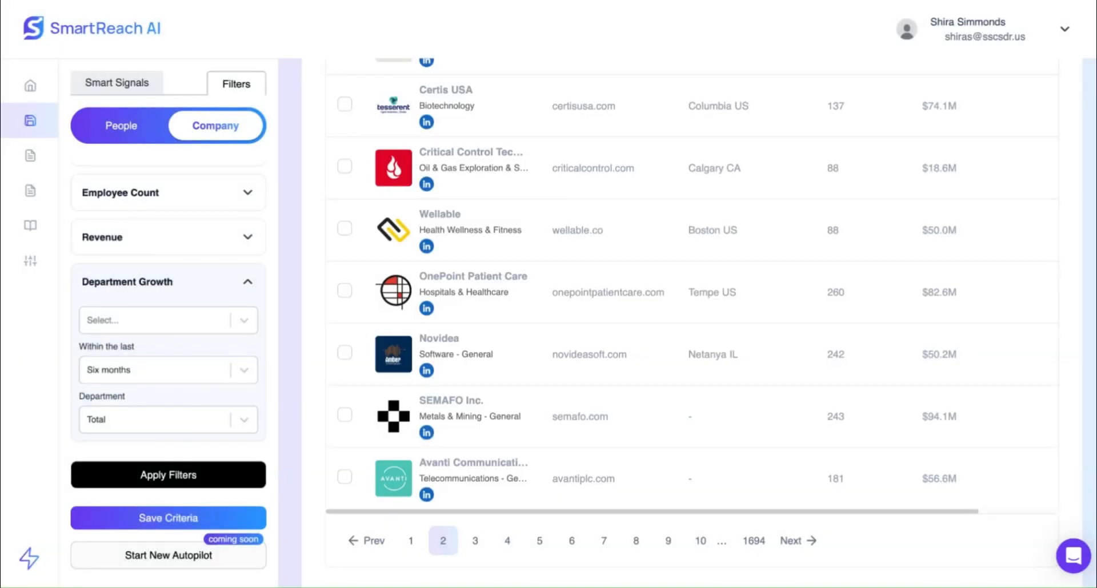
# Advance through results pages 3 and 4 to page 5, continuing with bulk contact retrieval each time.
pyautogui.click(474, 541)
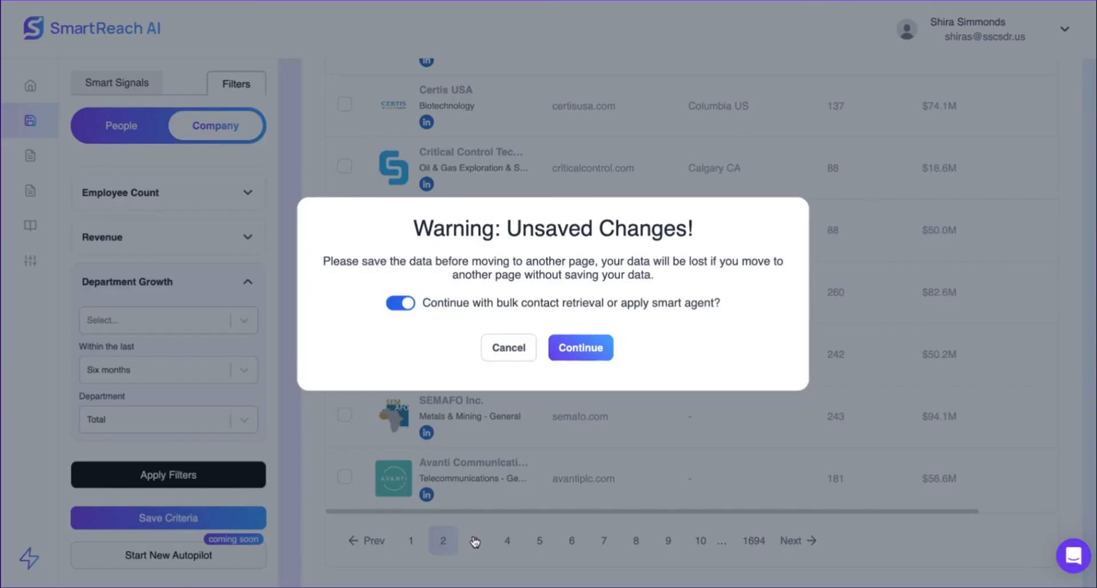
pyautogui.click(565, 348)
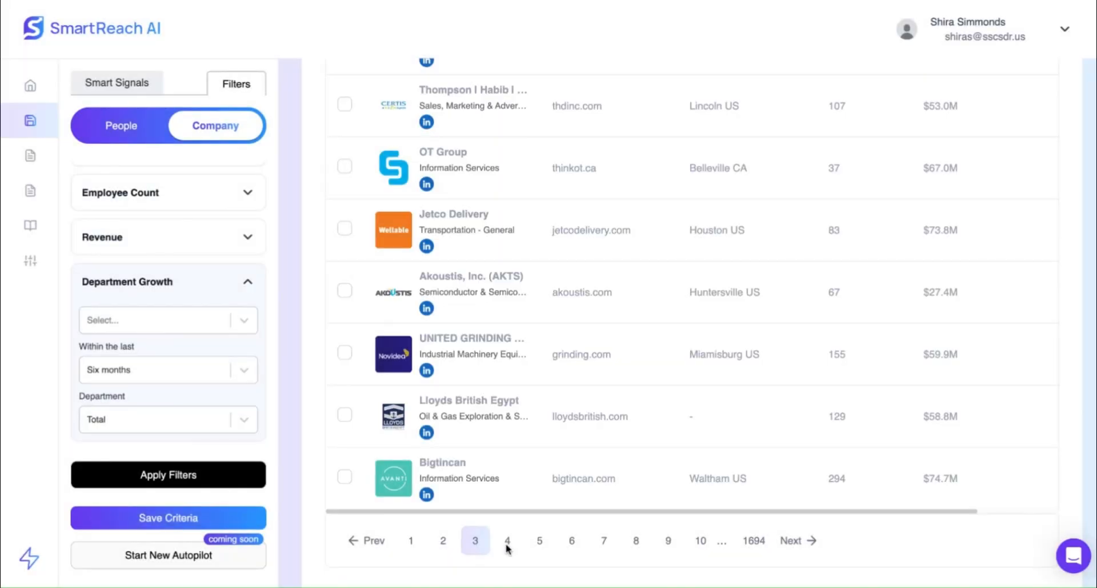
pyautogui.click(507, 545)
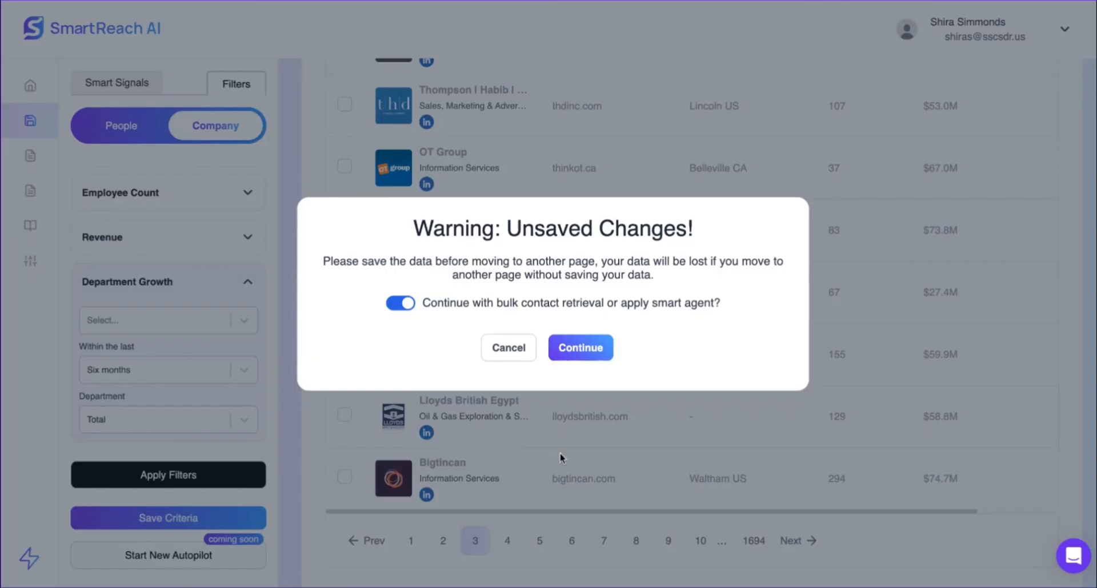
pyautogui.click(576, 359)
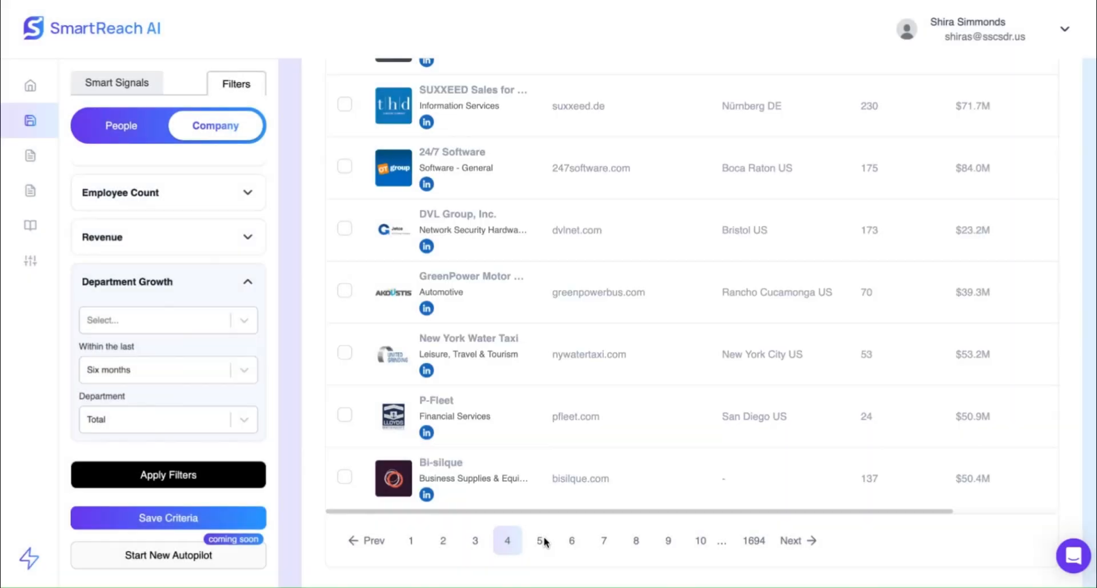
pyautogui.click(540, 541)
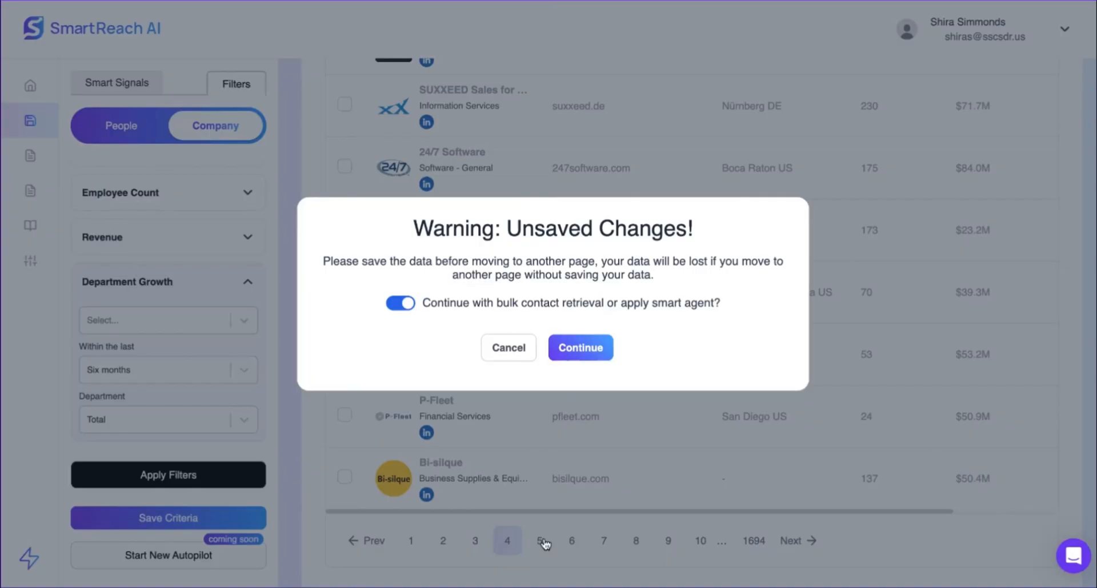
pyautogui.click(578, 349)
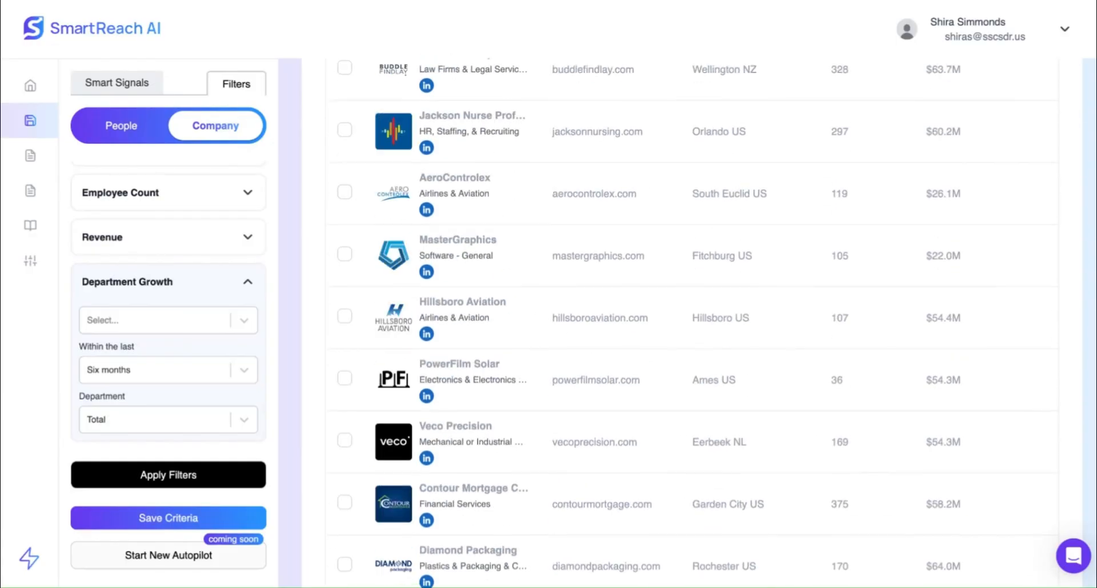
# Add all companies on results page 5 to the bulk lookup selection.
pyautogui.scroll(-3, 455, 204)
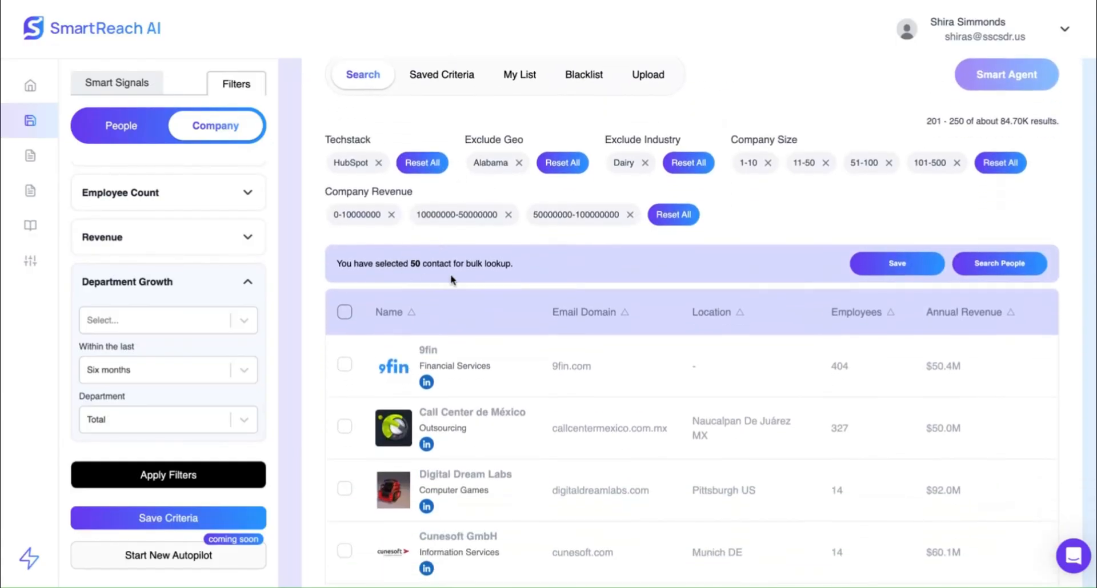
pyautogui.scroll(2, 422, 343)
pyautogui.click(344, 343)
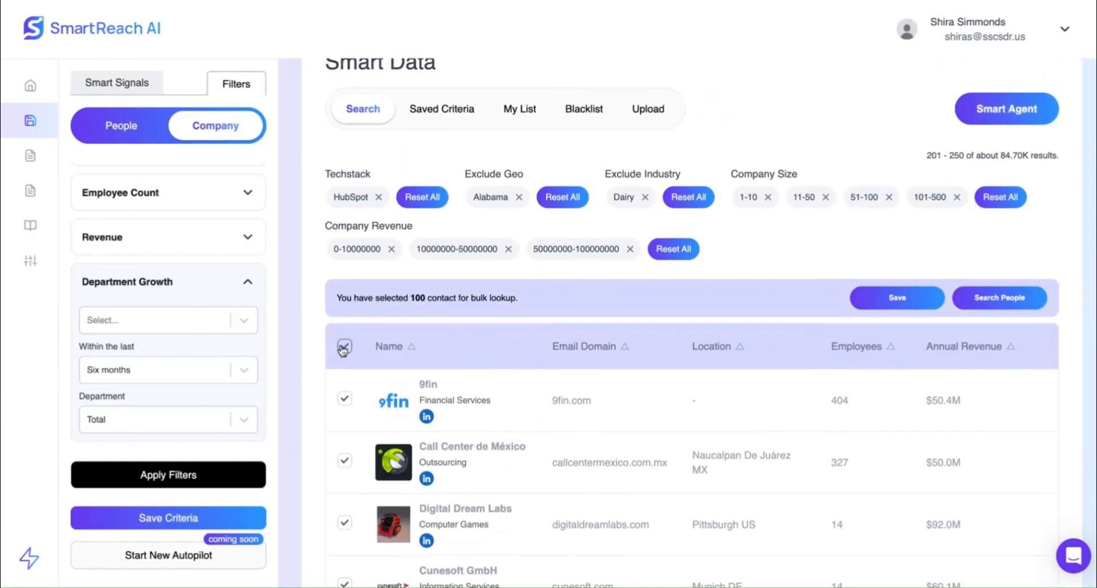
pyautogui.scroll(-5, 459, 316)
pyautogui.scroll(-15, 460, 316)
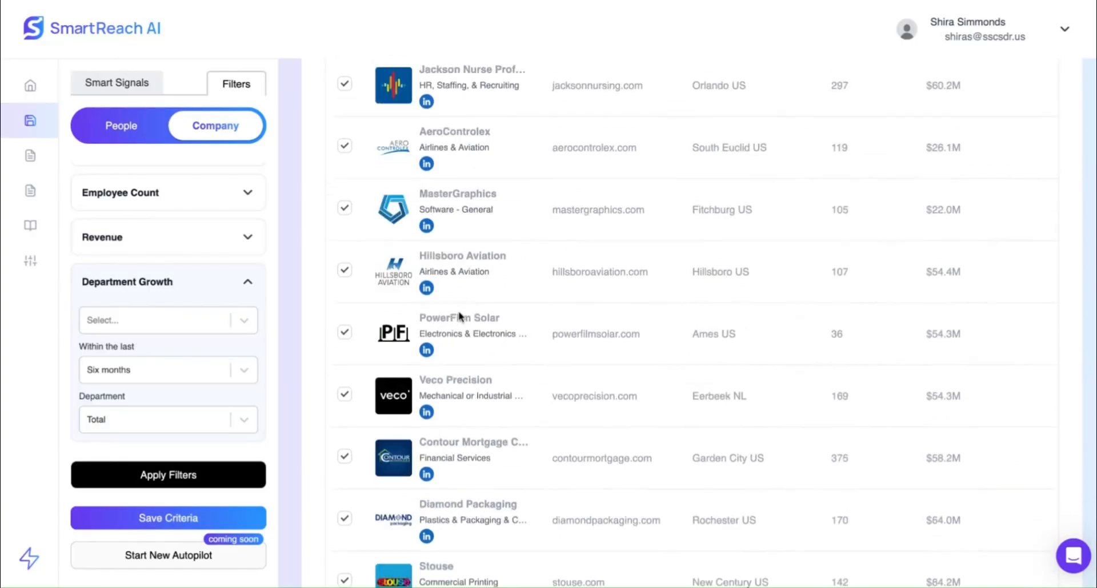
# Save the companies selected for bulk lookup as a list named "Non Dairy".
pyautogui.scroll(20, 458, 314)
pyautogui.scroll(-1, 768, 372)
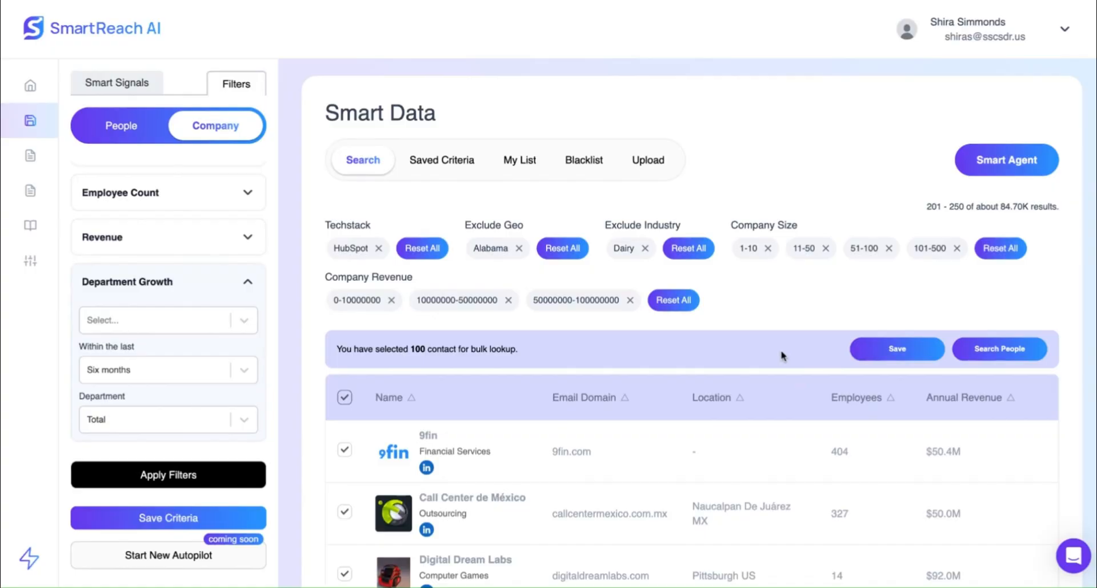
pyautogui.click(888, 350)
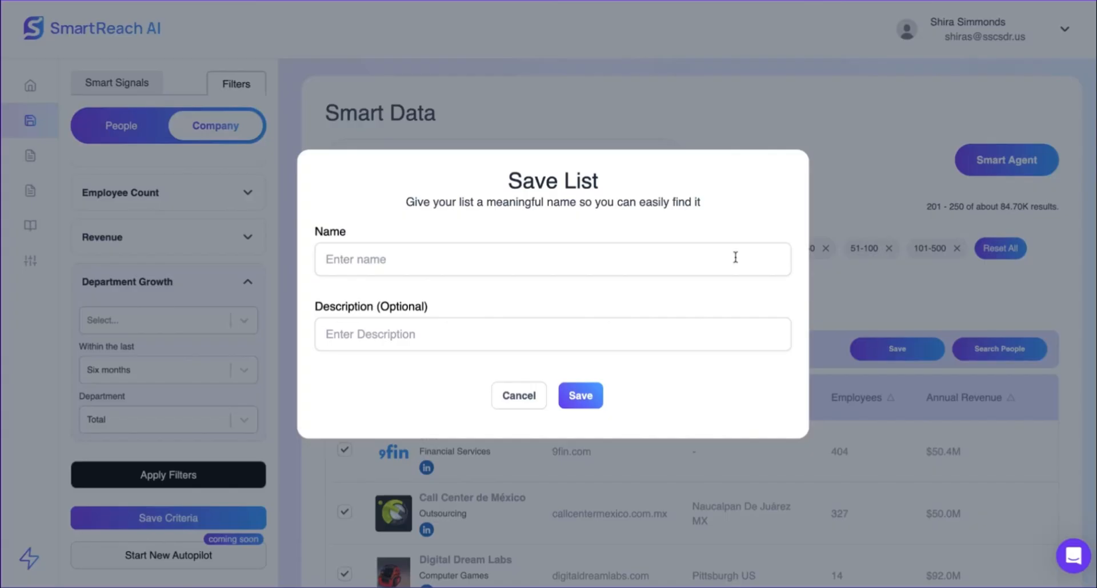
pyautogui.click(406, 263)
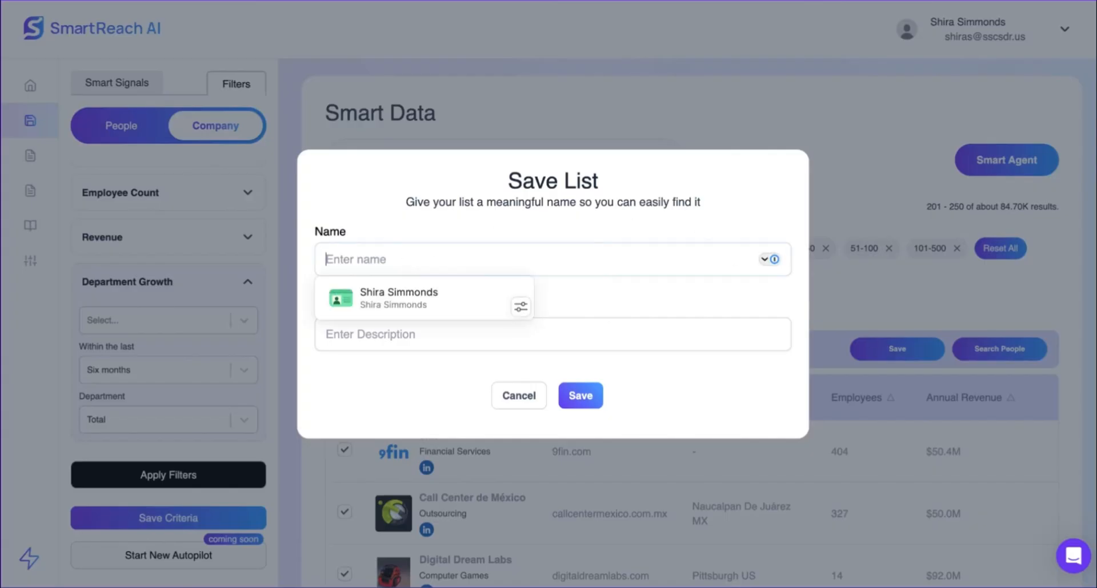
pyautogui.write('Non Dairy')
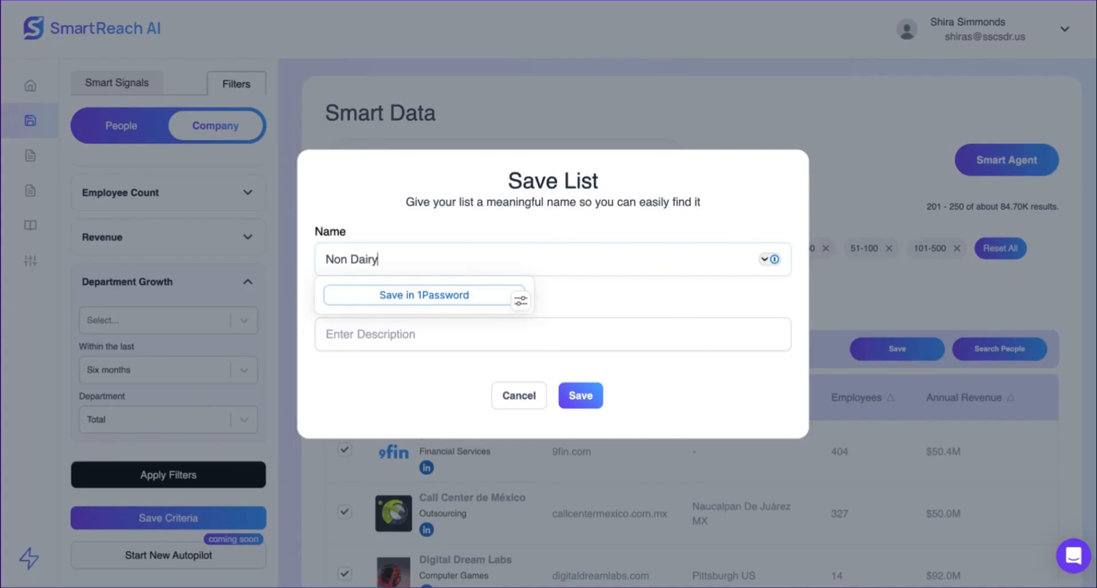
pyautogui.click(408, 227)
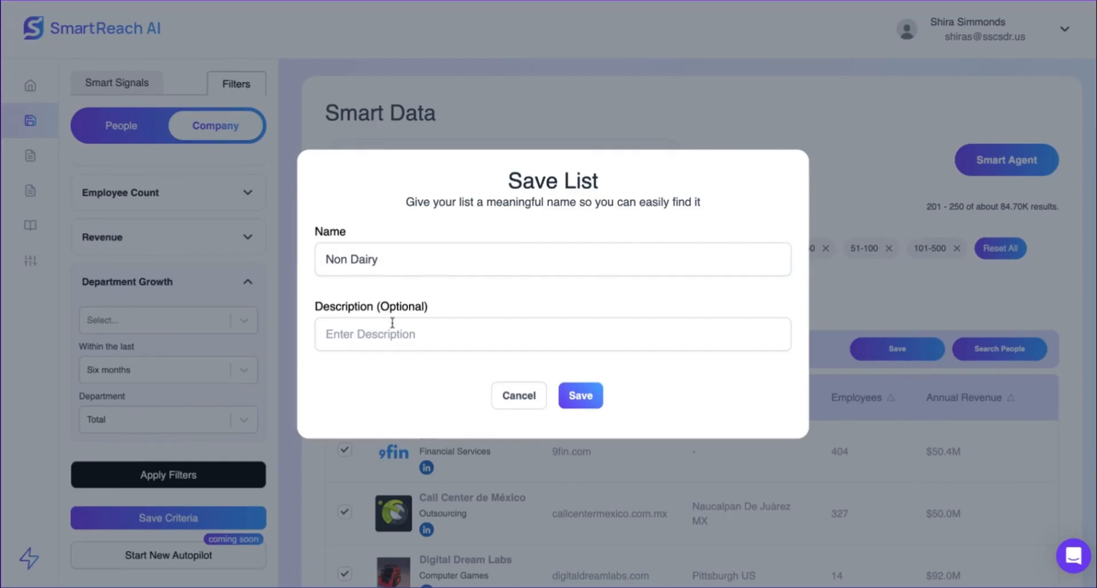
pyautogui.click(582, 403)
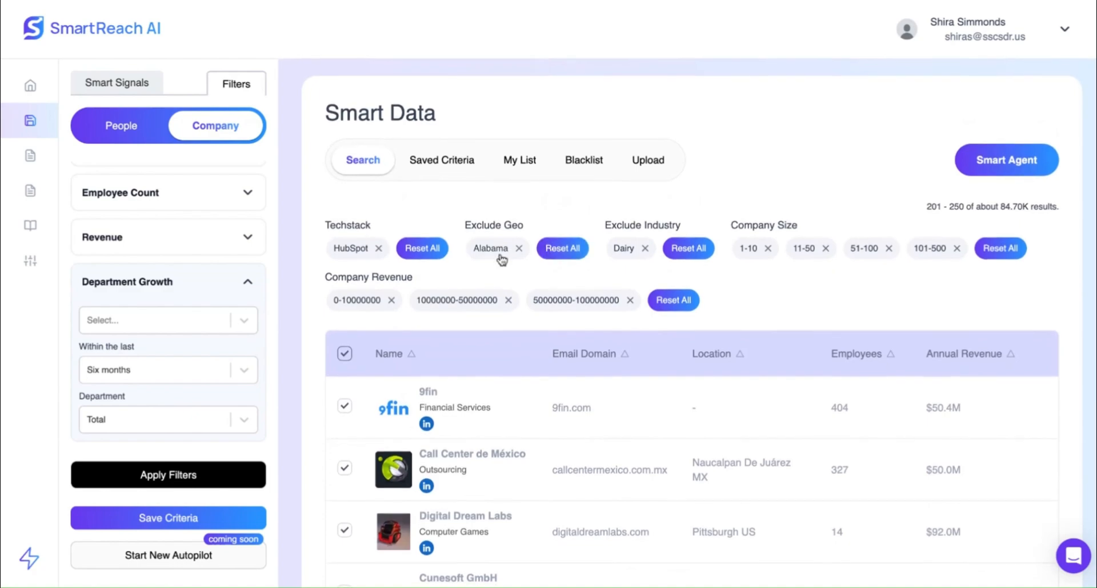
# Clear the checked rows and reselect all companies on the current results page for bulk lookup.
pyautogui.click(345, 354)
pyautogui.click(344, 356)
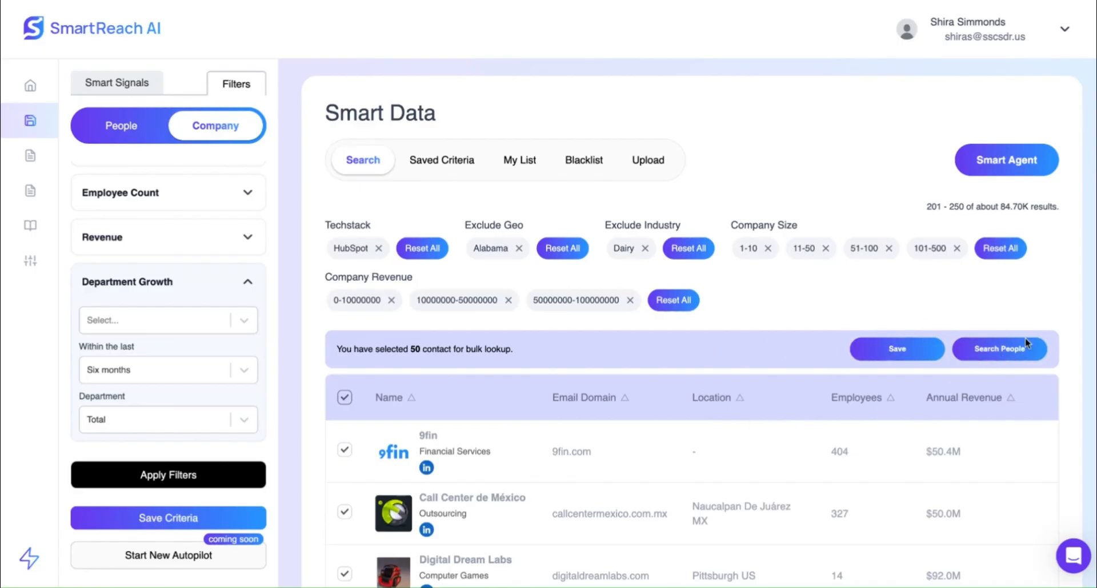
pyautogui.scroll(-1, 832, 394)
pyautogui.scroll(1, 832, 394)
# Deselect the whole page and select only 9fin, Call Center de México and Digital Dream Labs.
pyautogui.click(344, 397)
pyautogui.click(342, 404)
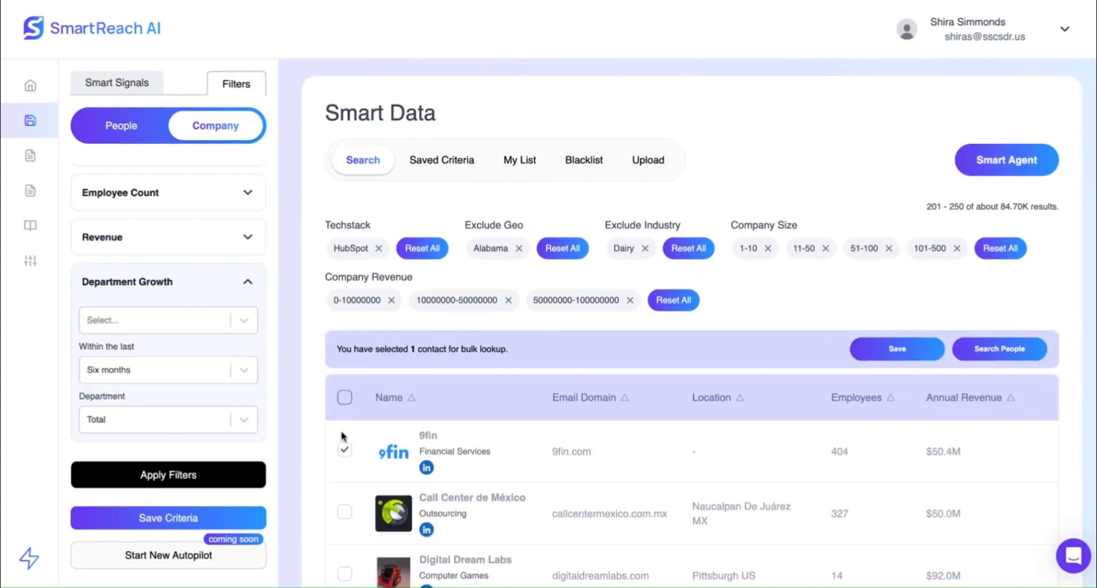
pyautogui.click(345, 512)
pyautogui.click(344, 573)
# Examine the preset Smart Agent questions available for narrowing the search, and leave without submitting one.
pyautogui.click(966, 161)
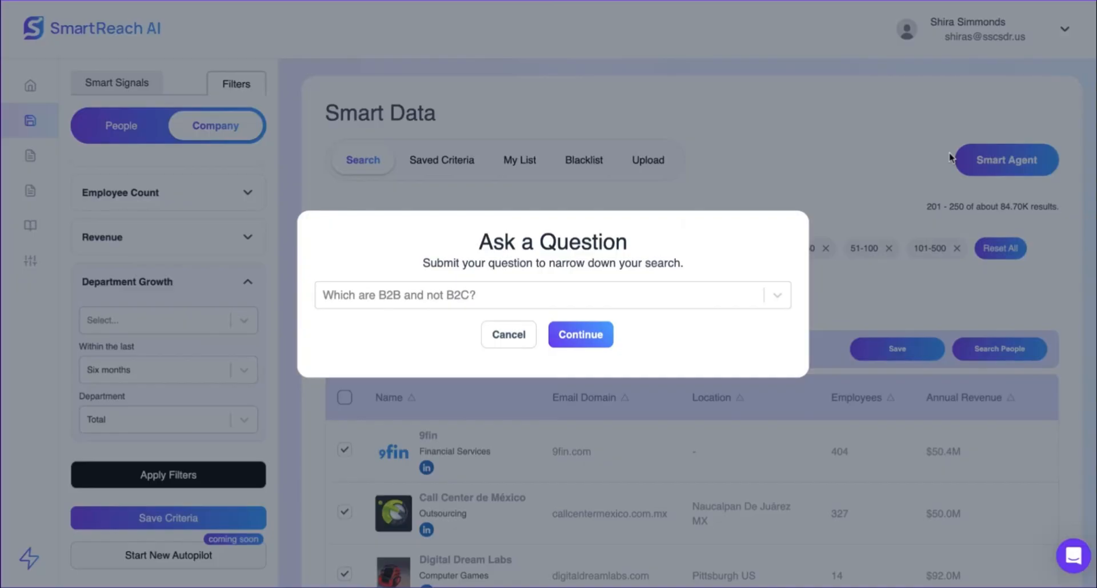
pyautogui.click(518, 295)
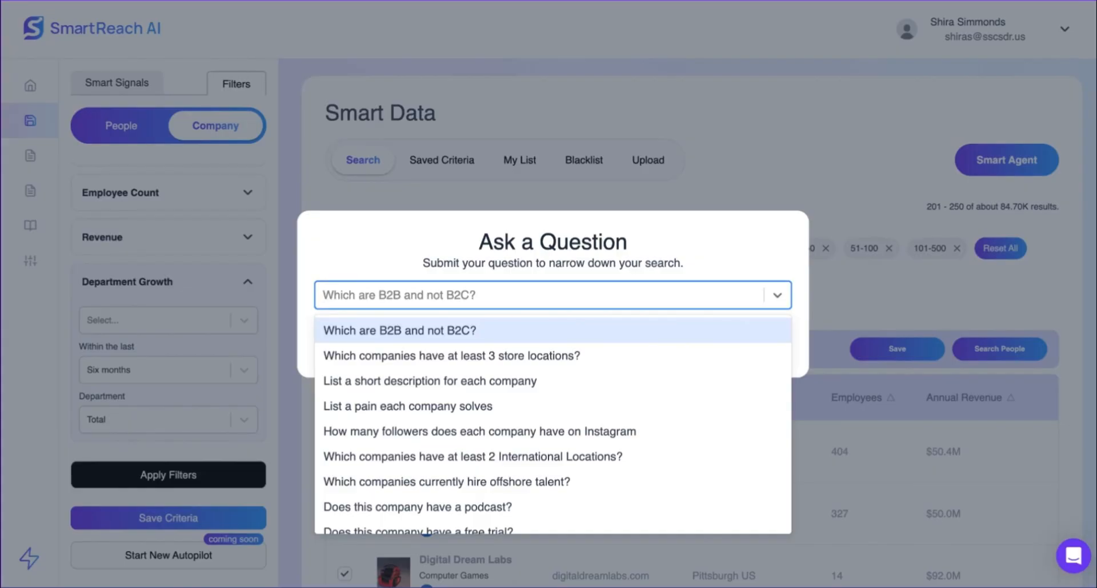
pyautogui.scroll(-6, 520, 366)
pyautogui.scroll(6, 520, 366)
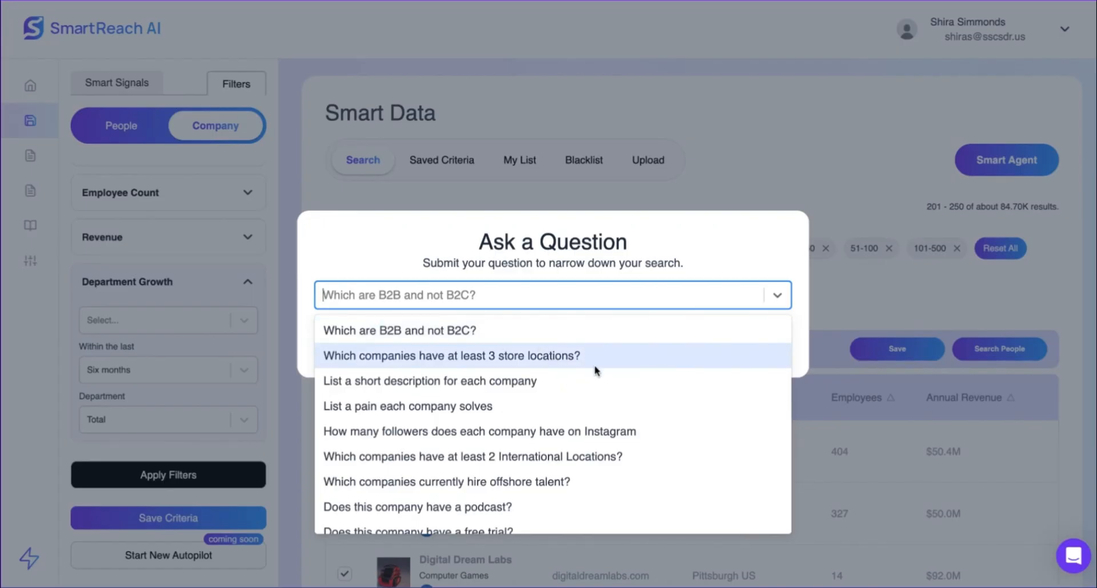
pyautogui.click(375, 299)
pyautogui.click(351, 300)
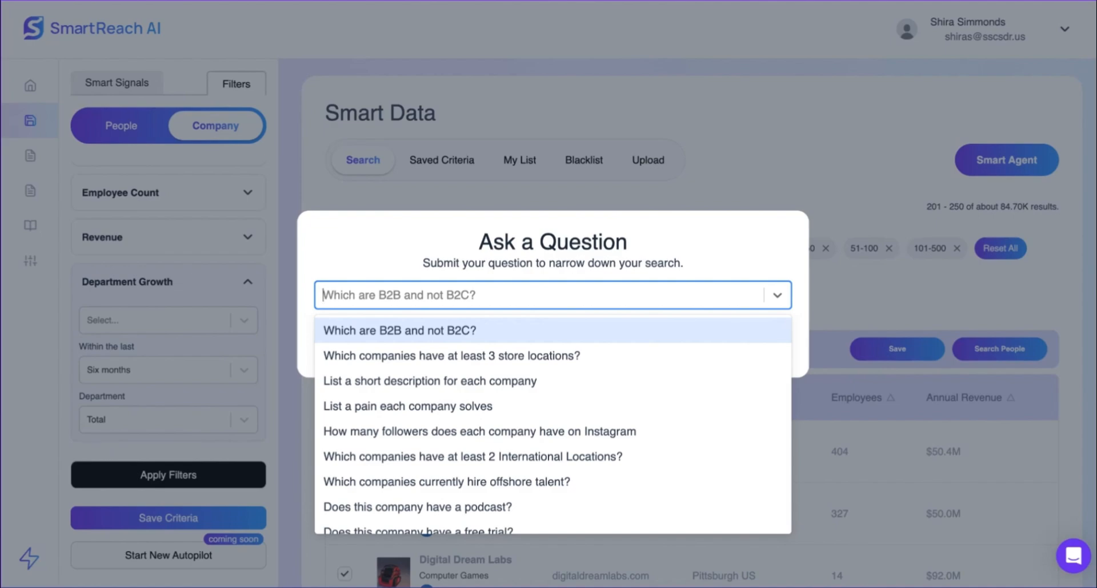
pyautogui.click(793, 140)
pyautogui.click(513, 337)
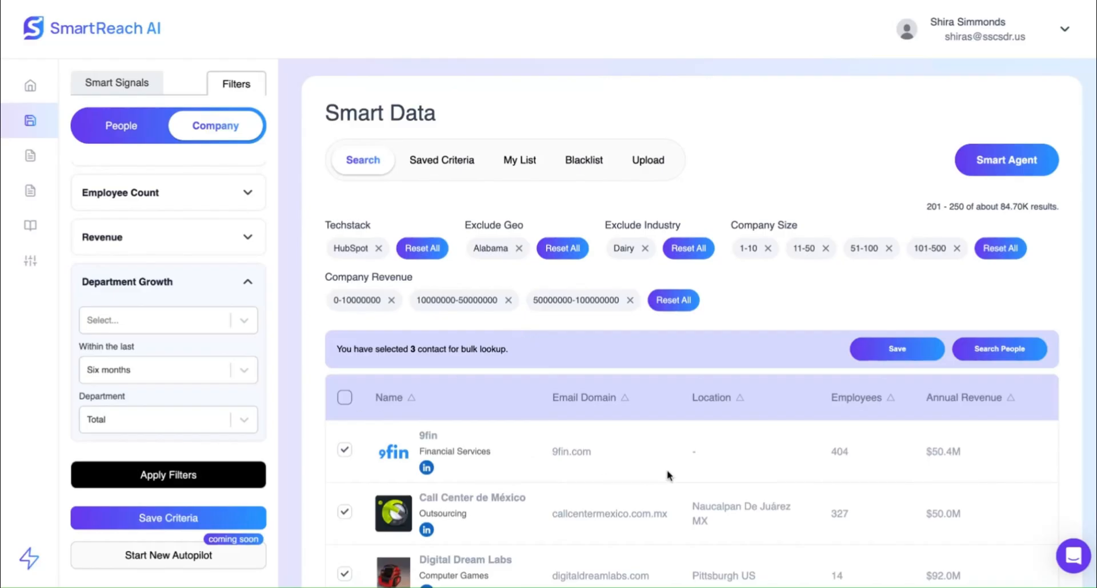
# Select all companies on the current results page for bulk lookup and review the selected rows.
pyautogui.scroll(-3, 666, 473)
pyautogui.click(343, 234)
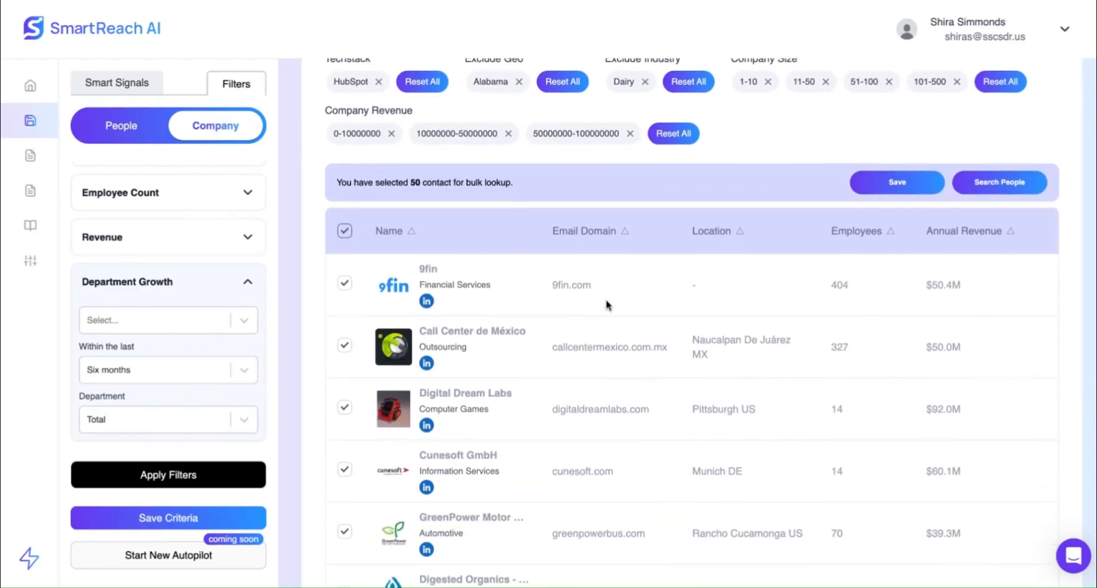
pyautogui.scroll(-10, 607, 303)
pyautogui.scroll(15, 607, 305)
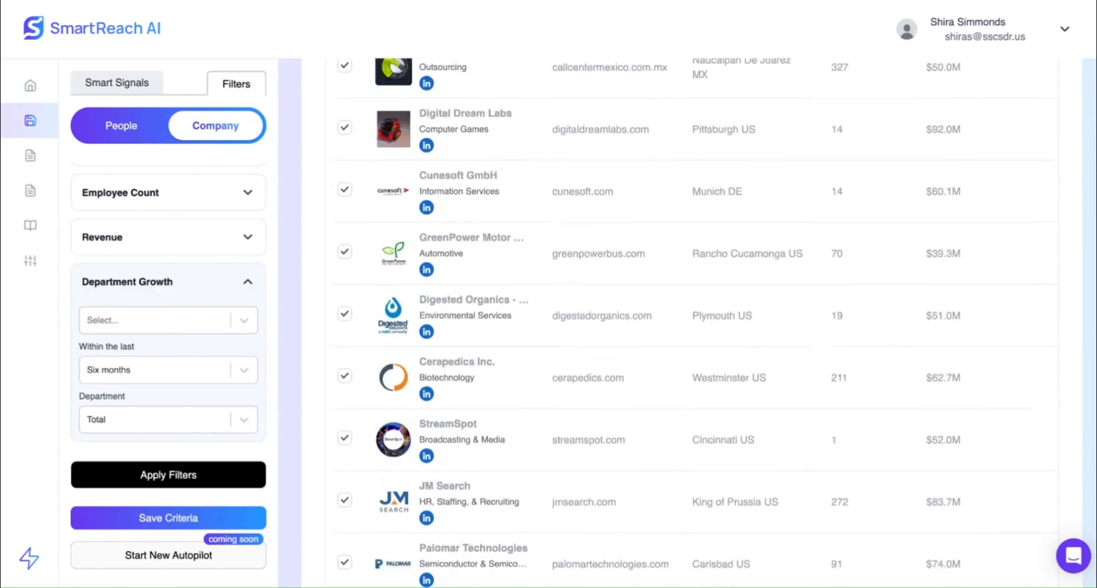
pyautogui.scroll(-15, 607, 306)
pyautogui.scroll(15, 533, 297)
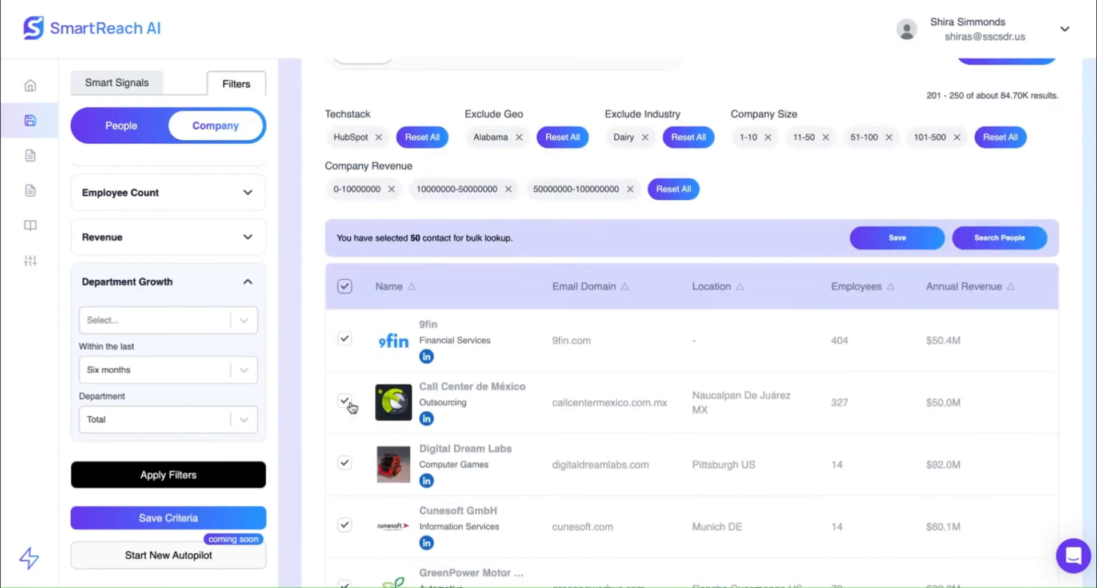
pyautogui.scroll(-1, 351, 411)
pyautogui.scroll(1, 350, 411)
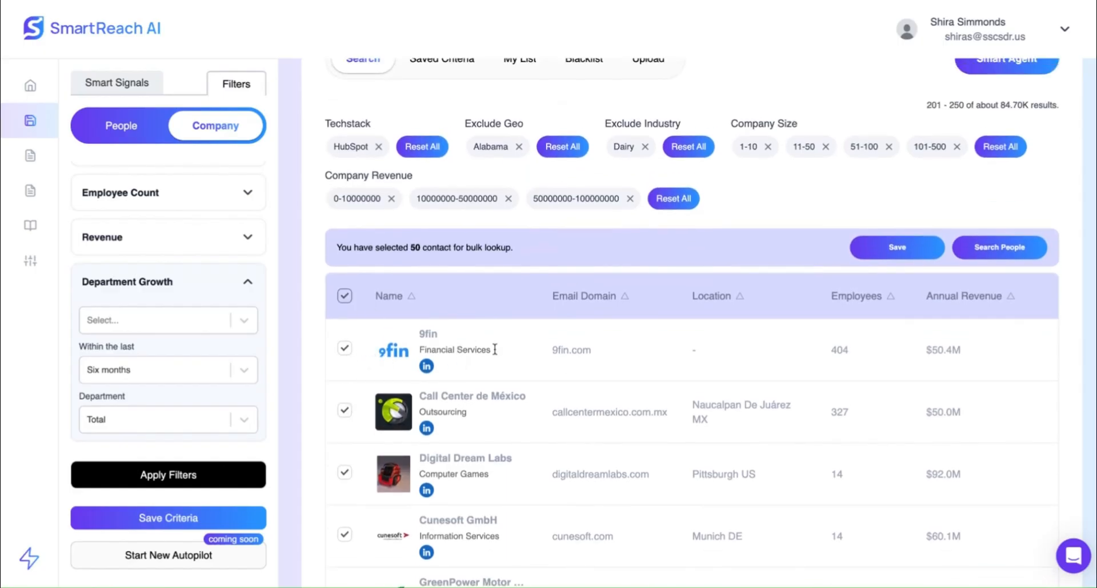
# Clear the selection of the whole results page and select all its companies again.
pyautogui.click(345, 297)
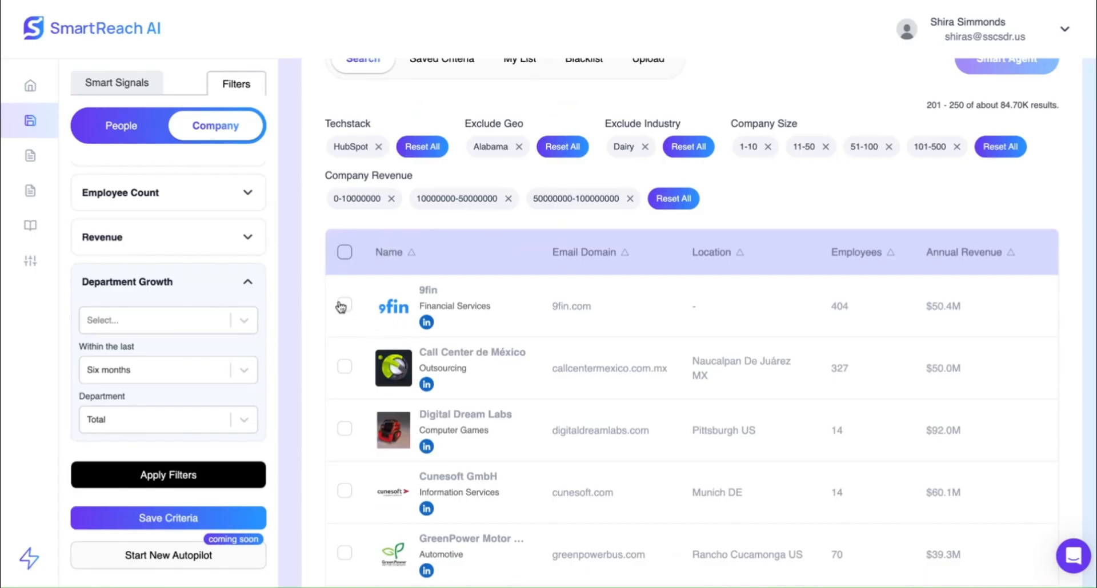
pyautogui.scroll(1, 400, 311)
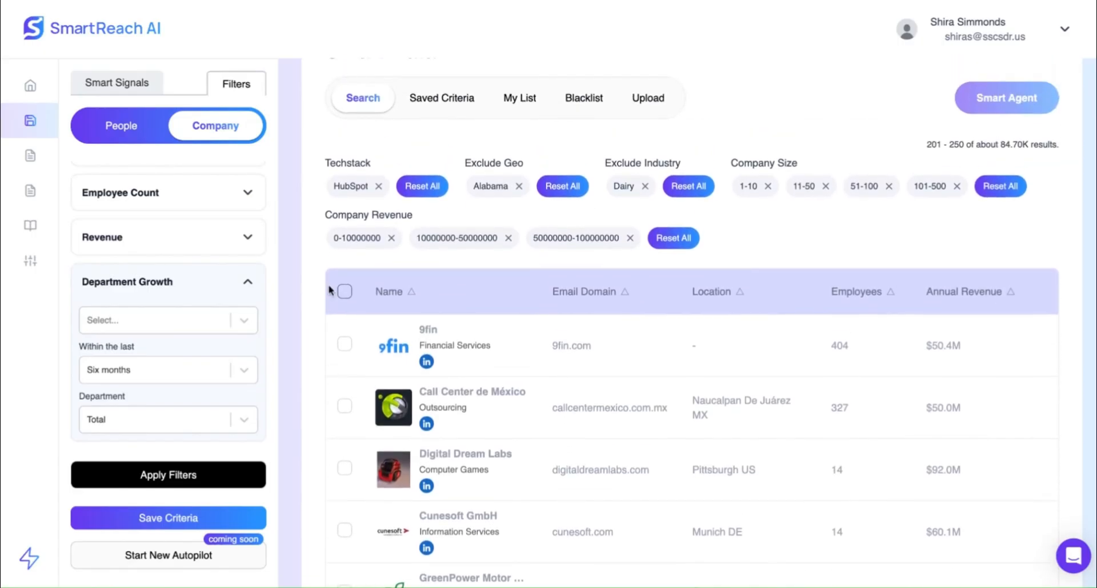
pyautogui.click(345, 295)
pyautogui.scroll(-1, 423, 377)
pyautogui.scroll(-1, 423, 377)
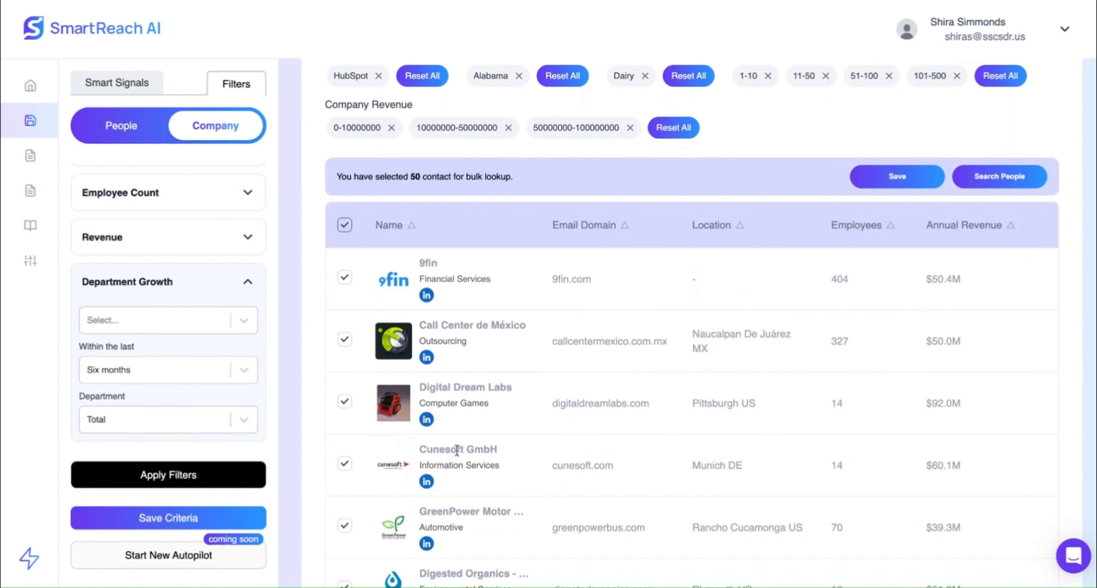
pyautogui.scroll(3, 580, 186)
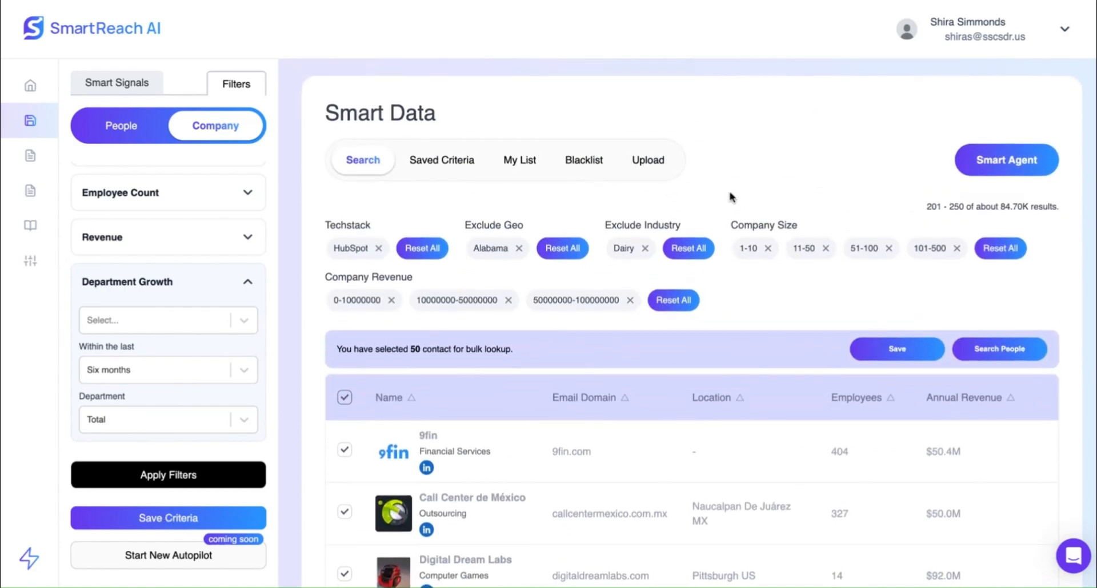
pyautogui.scroll(-3, 728, 200)
pyautogui.scroll(3, 708, 201)
# Review the Blacklist and its update options, including the CSV upload setting, and cancel the update.
pyautogui.click(584, 172)
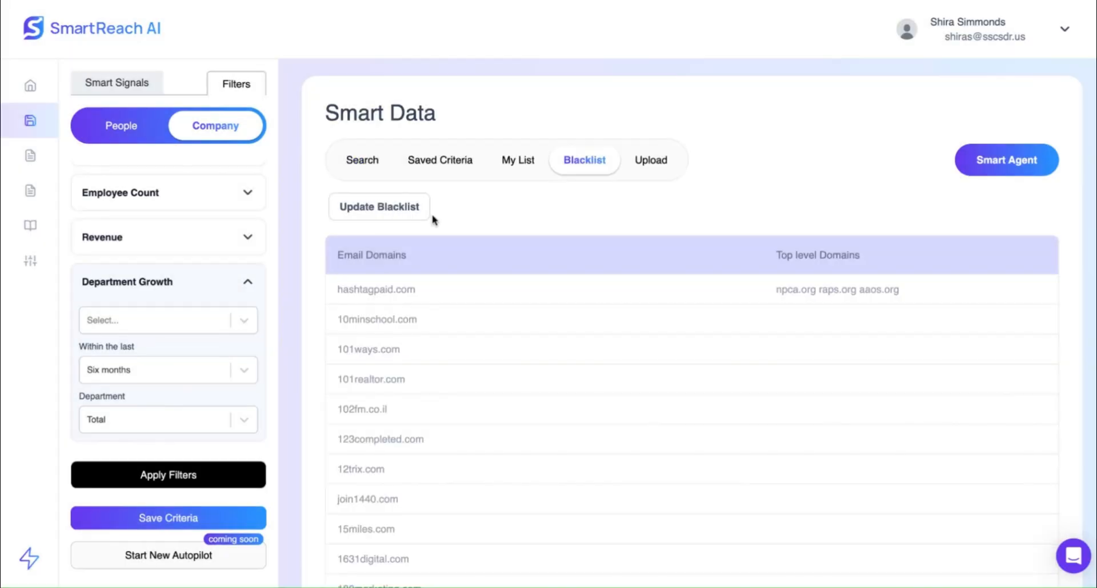
pyautogui.click(424, 219)
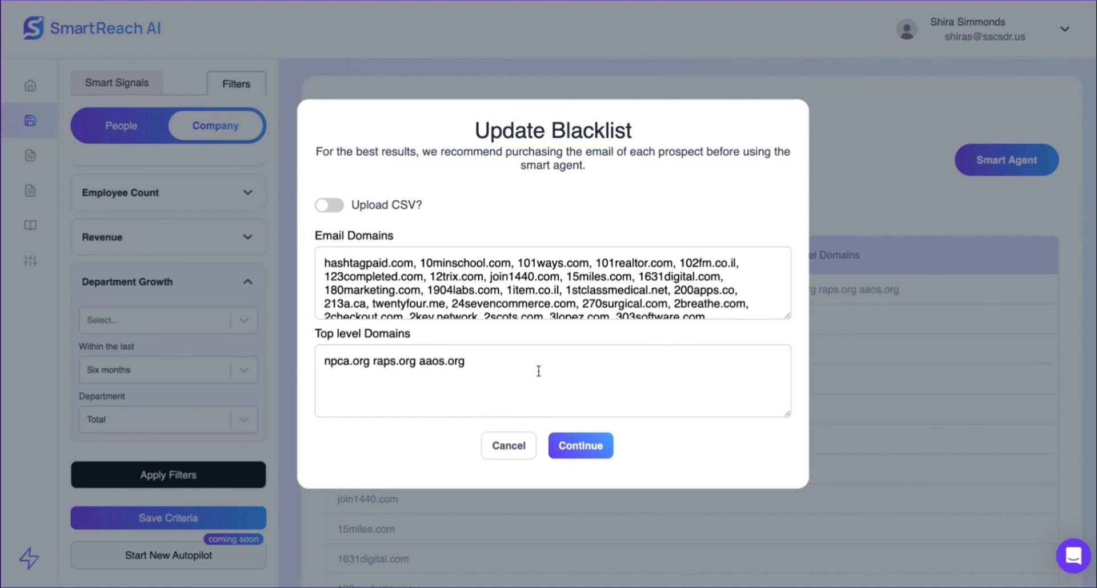
pyautogui.click(337, 207)
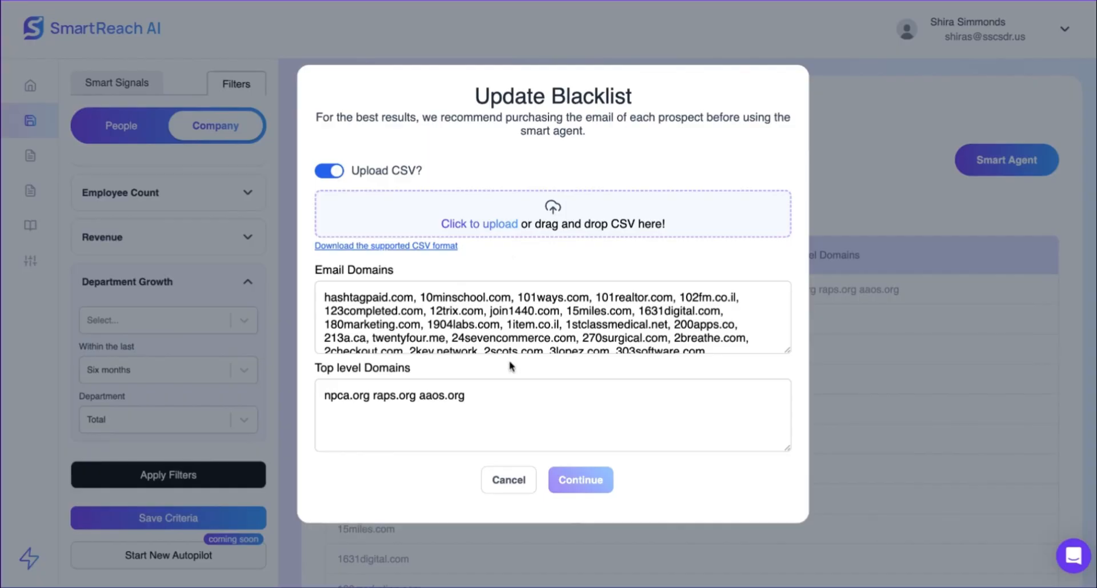
pyautogui.click(515, 489)
# Open the Smart Data form for uploading your own list.
pyautogui.click(663, 160)
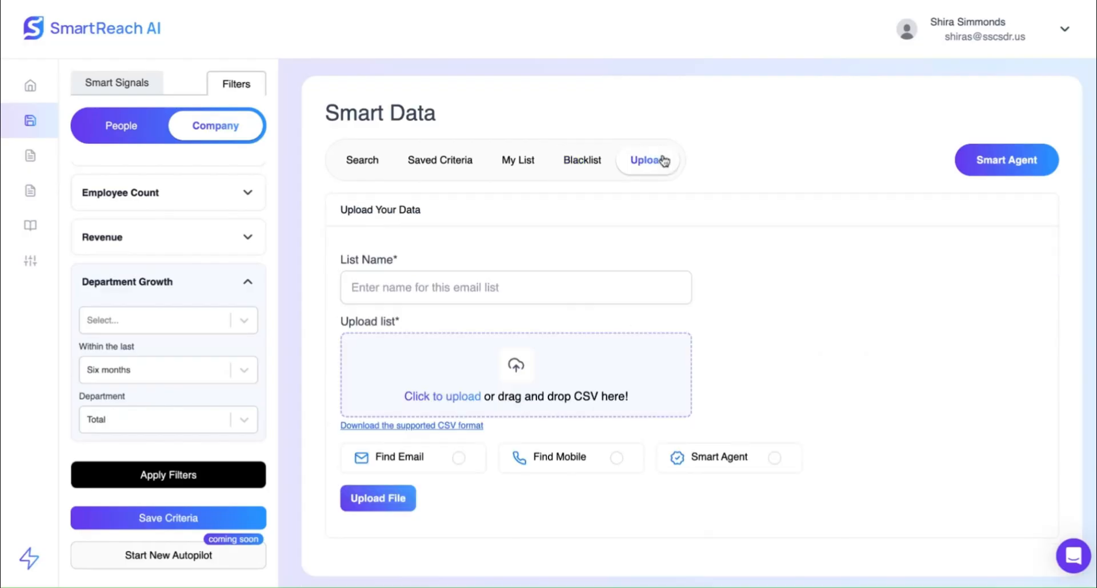